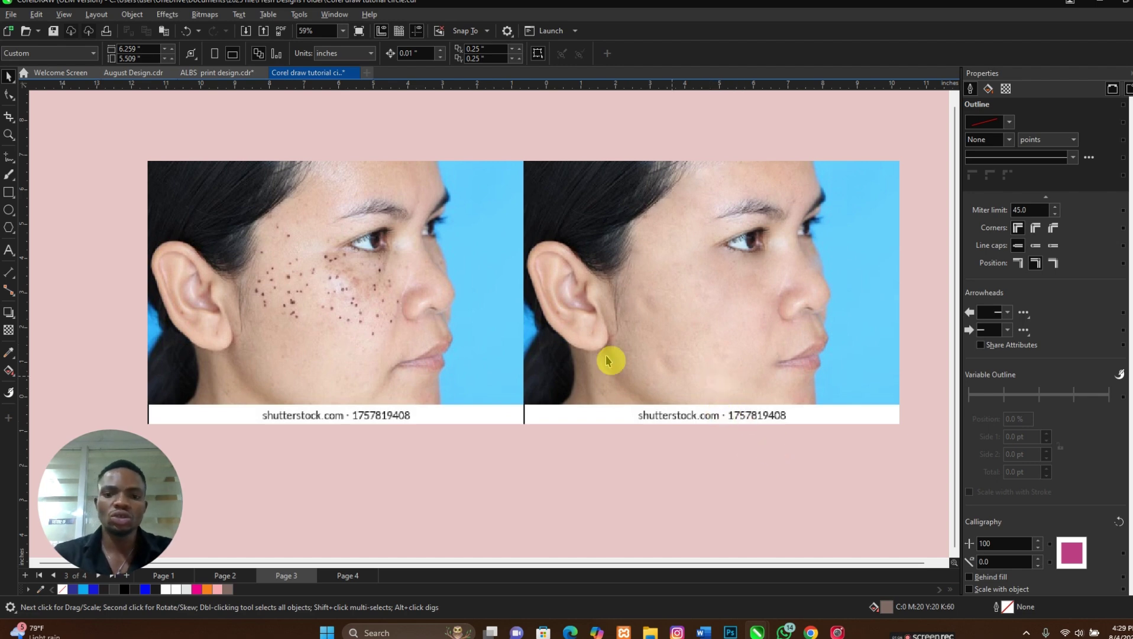
Delete the retouched copy of the face photo, keeping the original with the dark spots.
scroll(435, 316, down, 1)
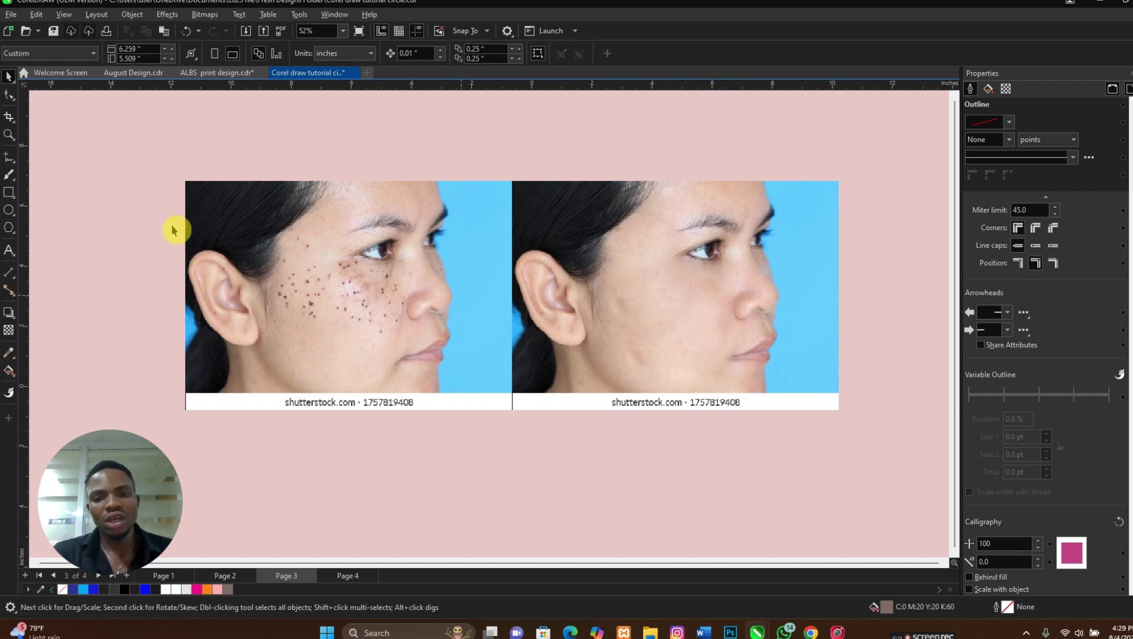
scroll(319, 303, up, 1)
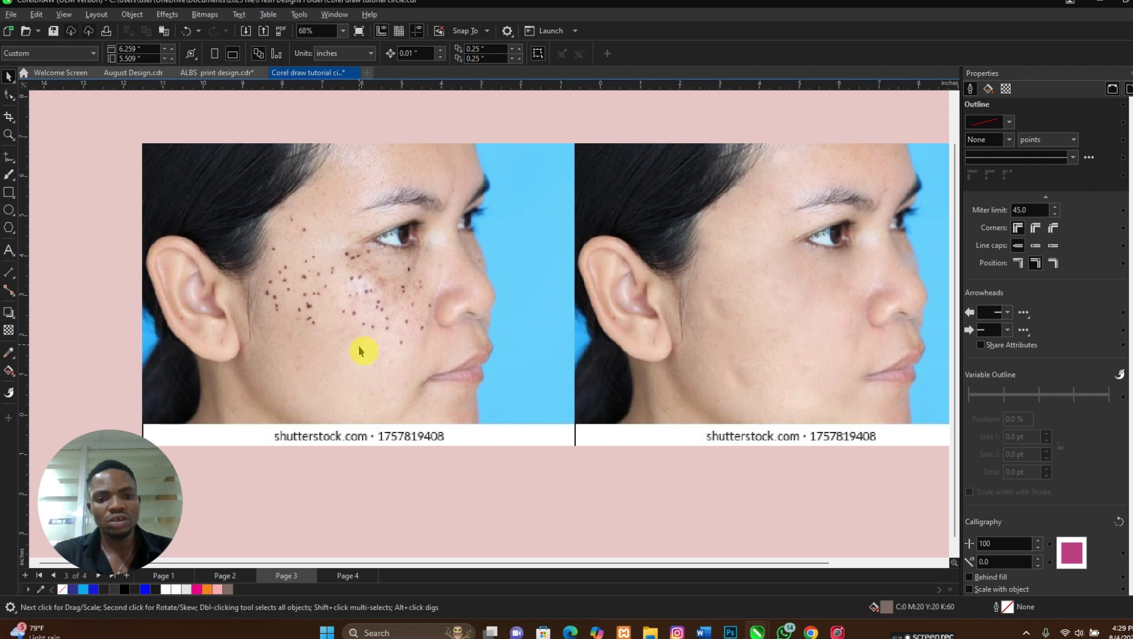
scroll(290, 346, down, 2)
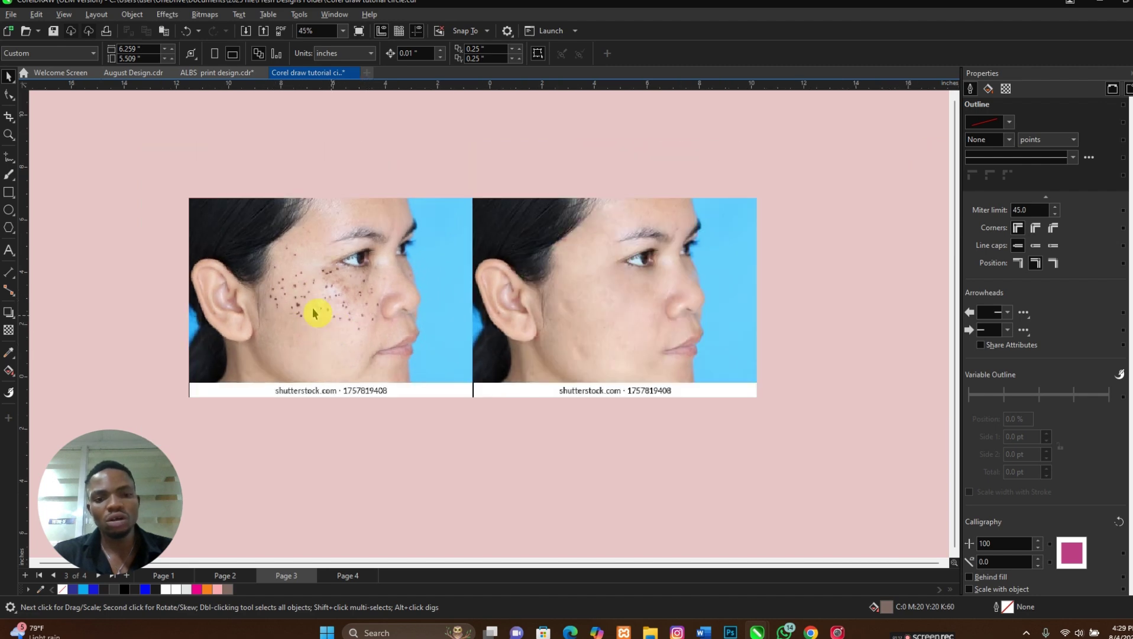
scroll(586, 271, up, 1)
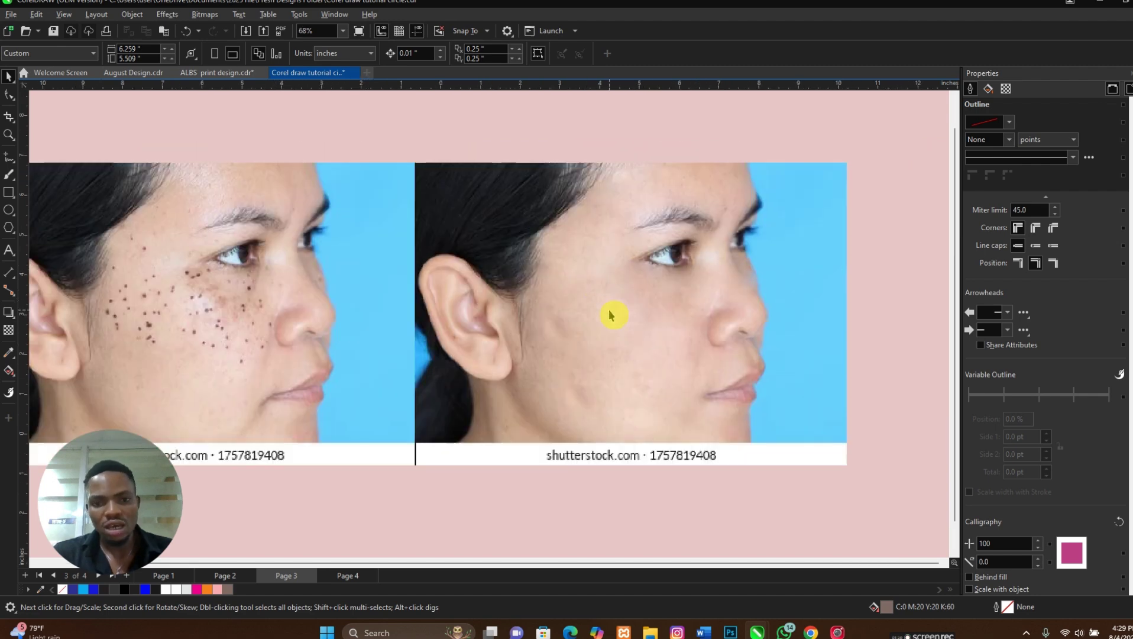
click(609, 302)
scroll(627, 308, down, 1)
click(649, 320)
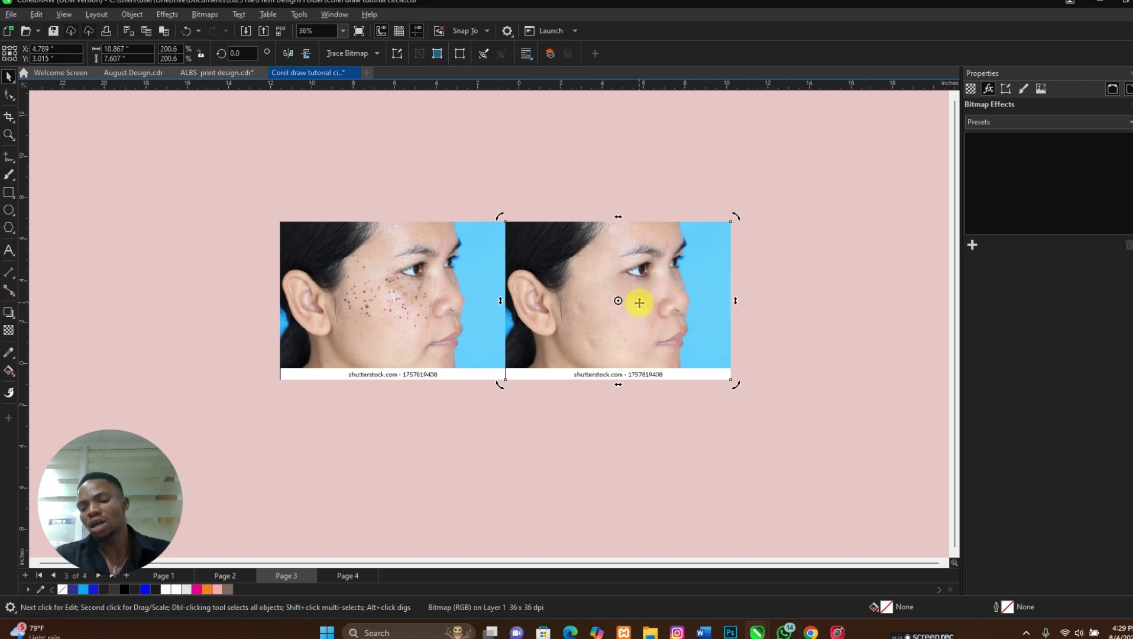
key(Delete)
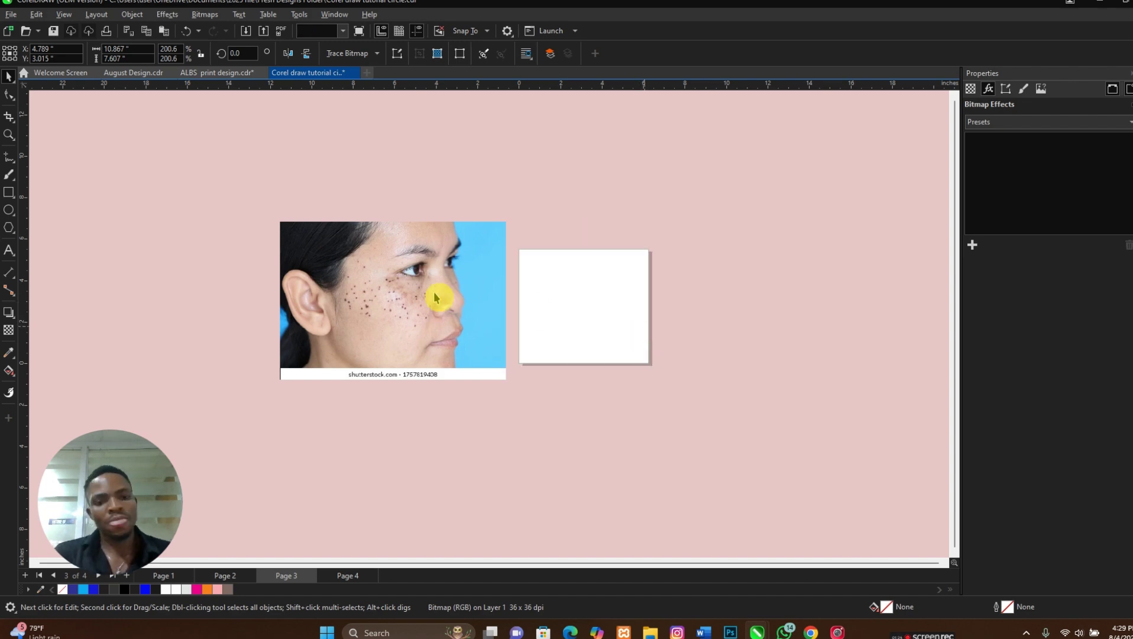
Move the remaining spotted face photo over the white page.
click(431, 296)
scroll(436, 288, up, 2)
scroll(382, 266, down, 2)
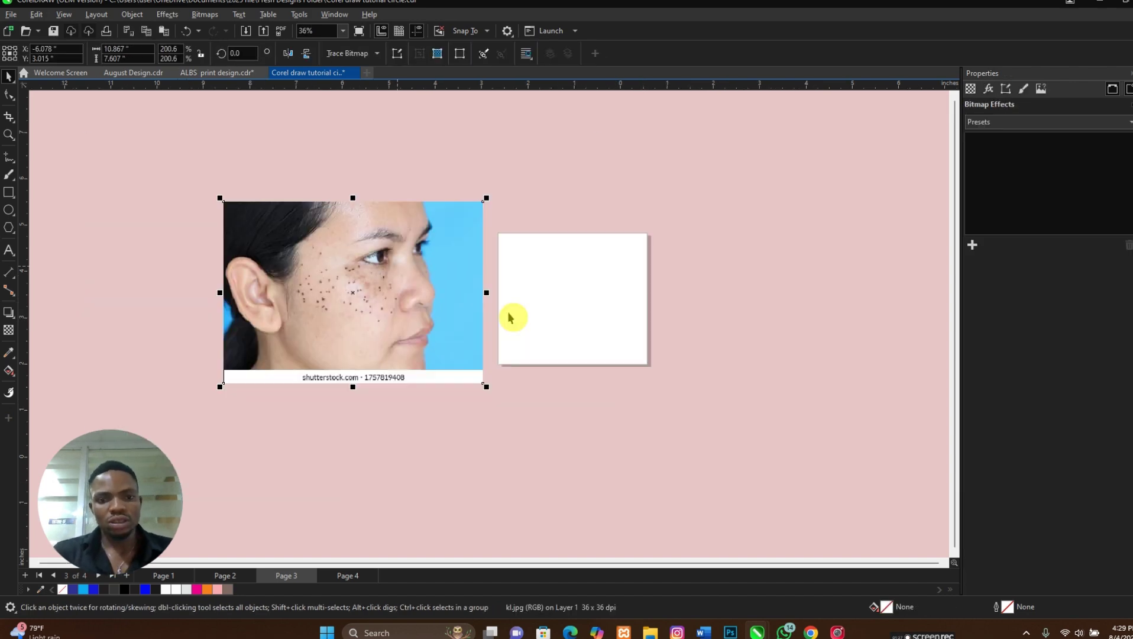
scroll(511, 316, down, 1)
click(409, 281)
drag(409, 281, 551, 296)
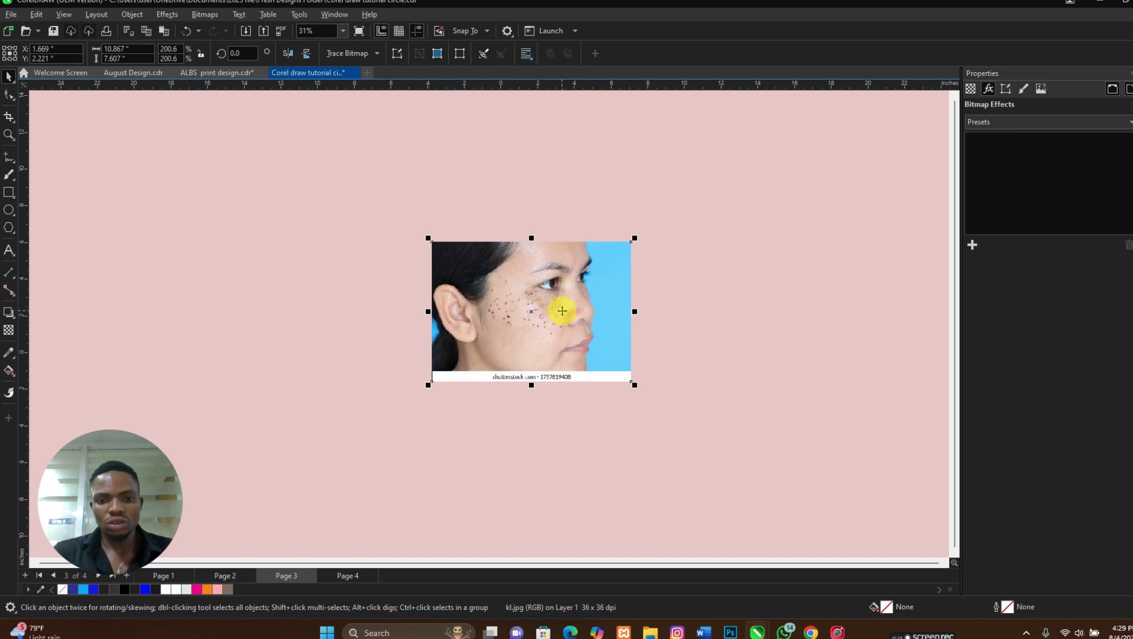
Duplicate the face photo, placing the copy level with it beside the page at about X -11.4 inches.
click(562, 312)
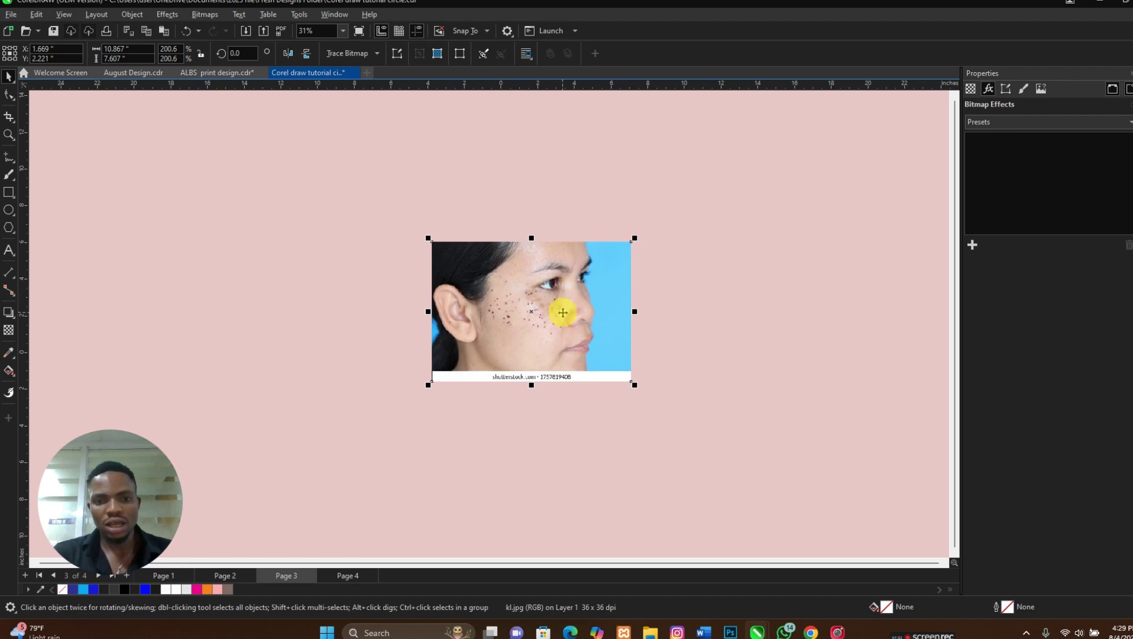
drag(562, 312, 320, 308)
right_click(320, 308)
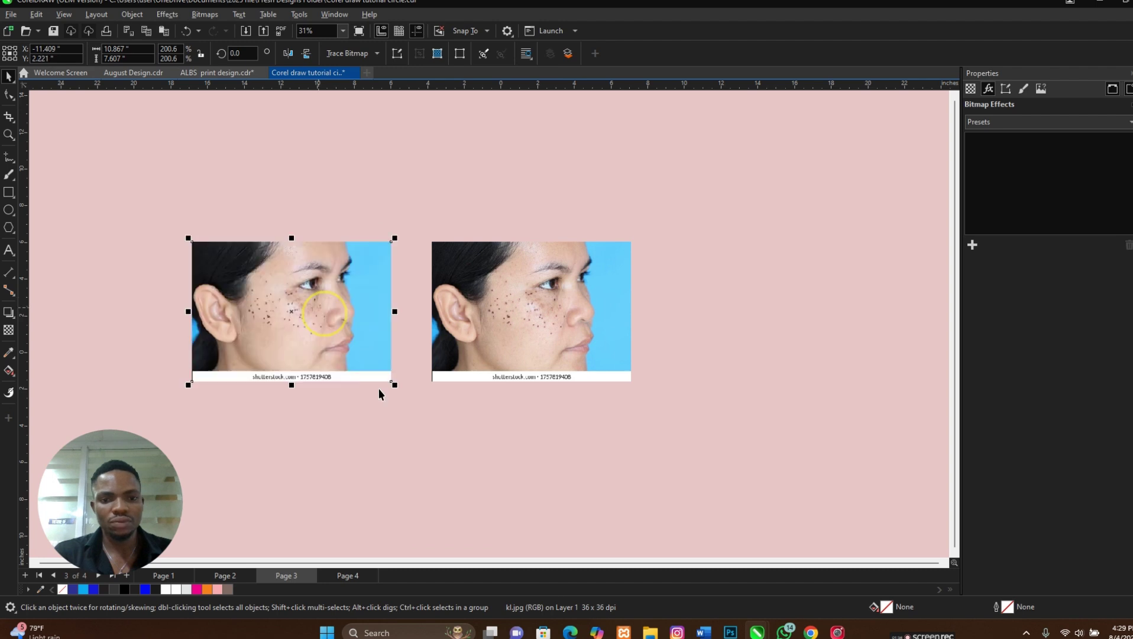
click(379, 391)
scroll(523, 323, up, 1)
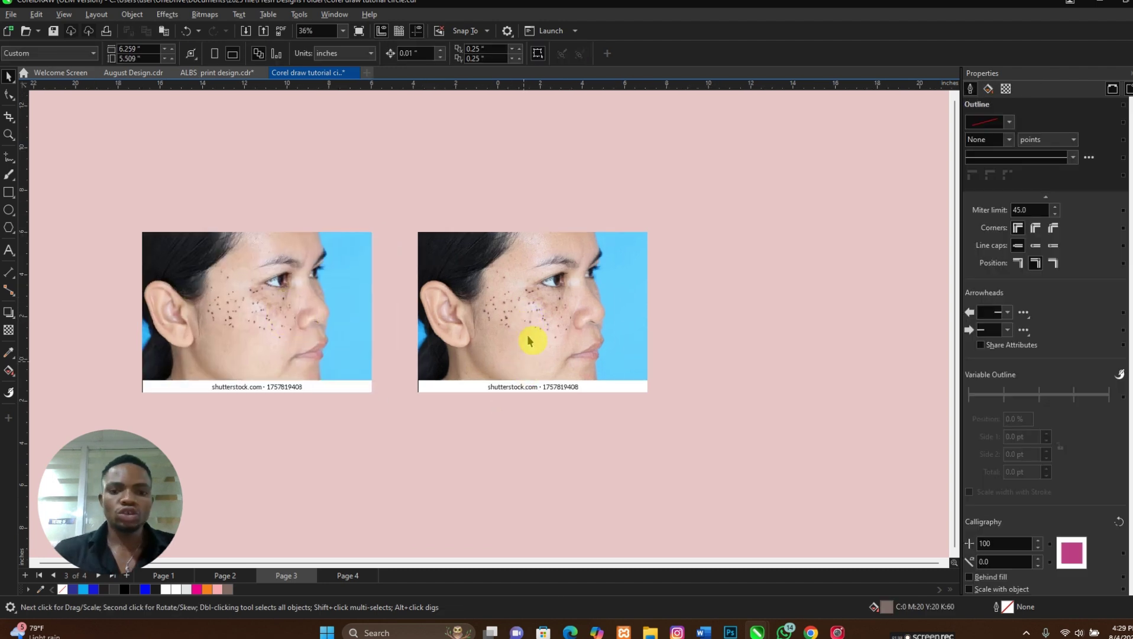
Open the face photo that covers the page for bitmap editing in Corel PHOTO-PAINT.
click(553, 320)
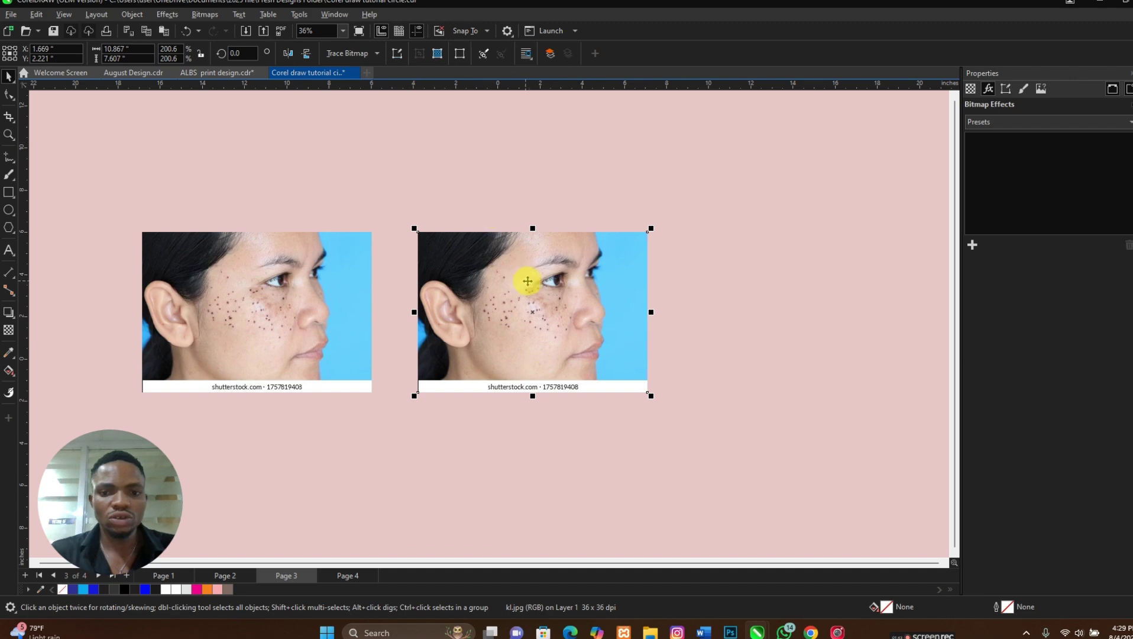
click(397, 54)
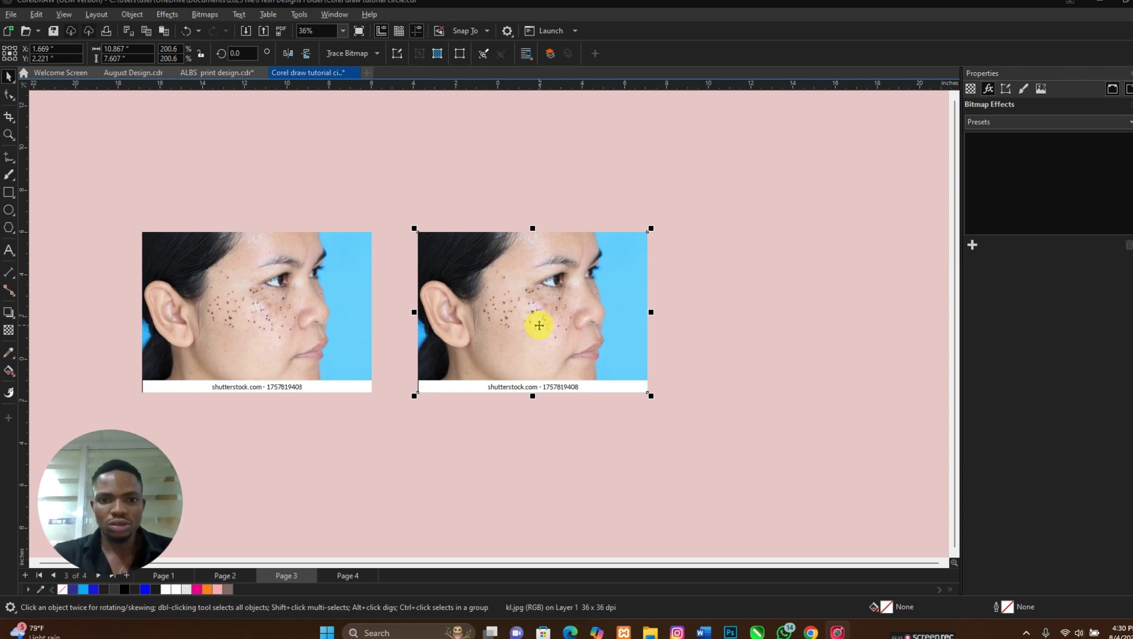
mouse_move(540, 309)
mouse_down()
mouse_move(566, 324)
mouse_move(552, 310)
mouse_up()
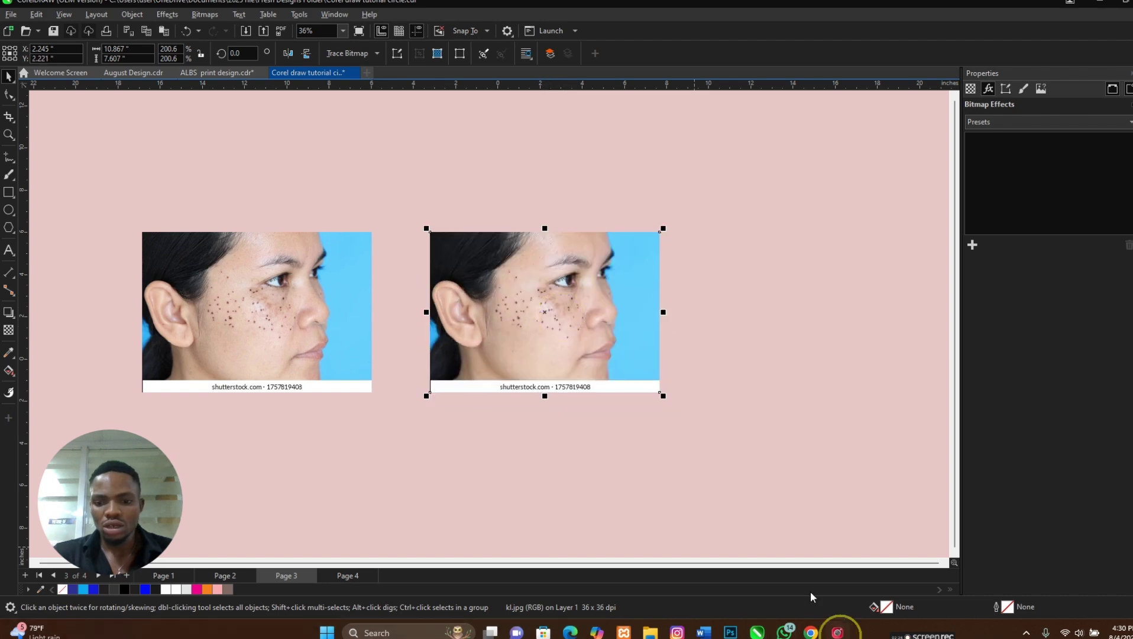
mouse_move(838, 632)
click(890, 583)
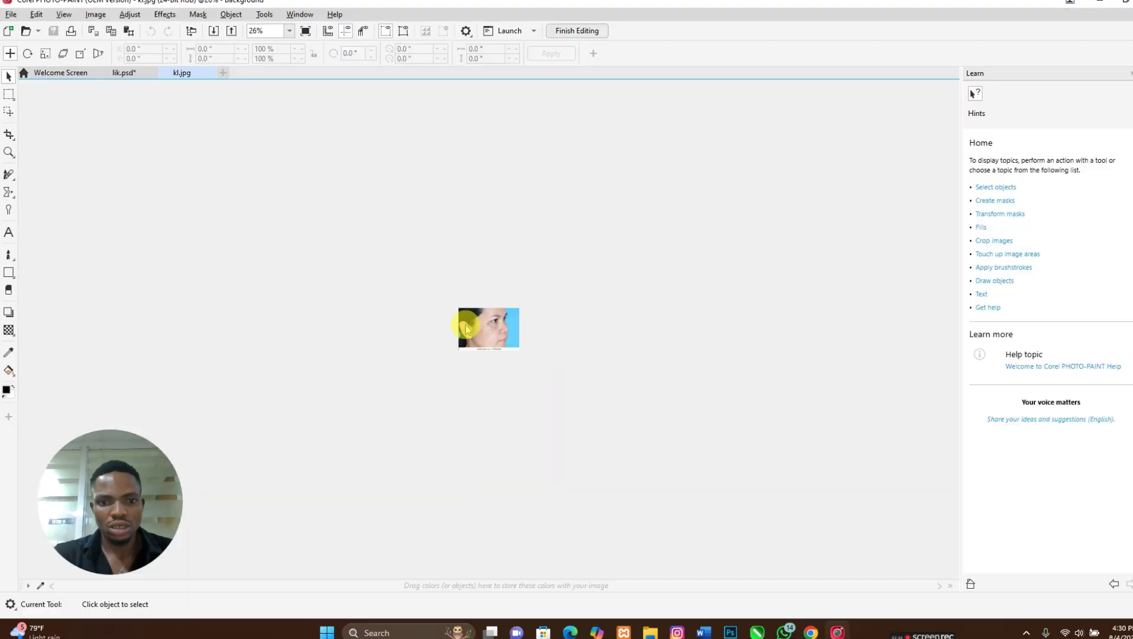
scroll(465, 324, up, 1)
click(505, 352)
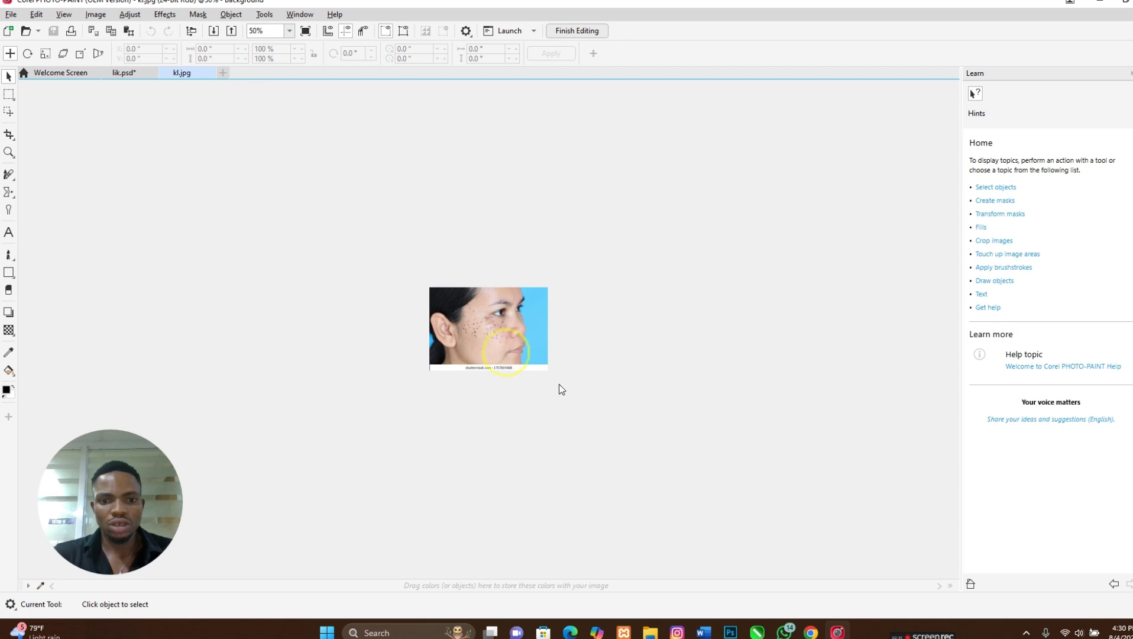
click(524, 341)
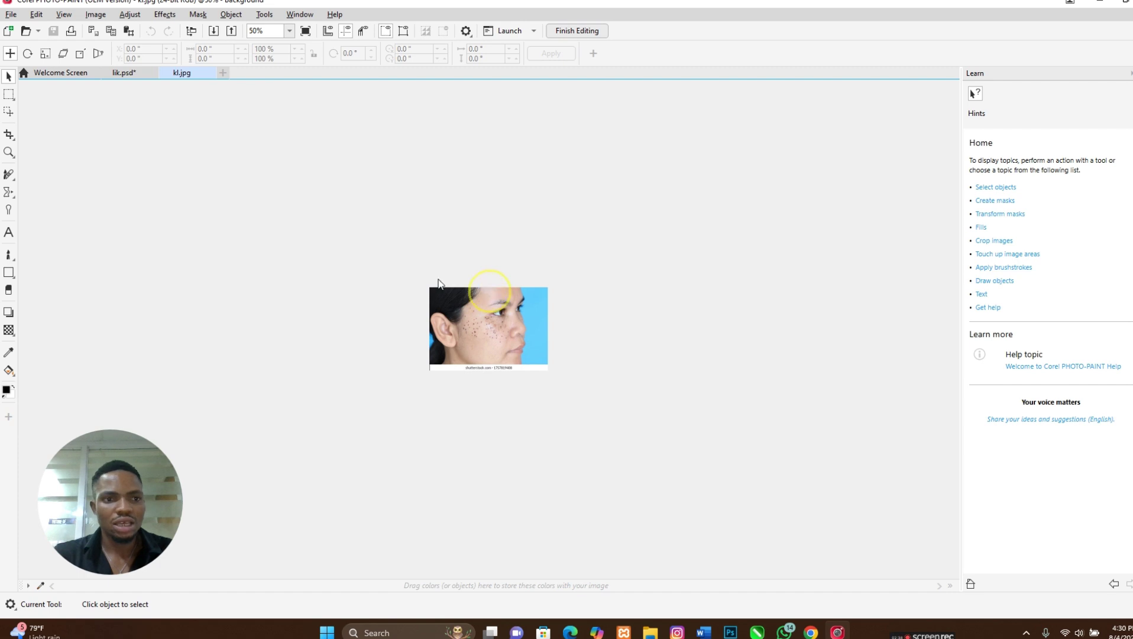
right_click(509, 309)
click(485, 314)
click(9, 76)
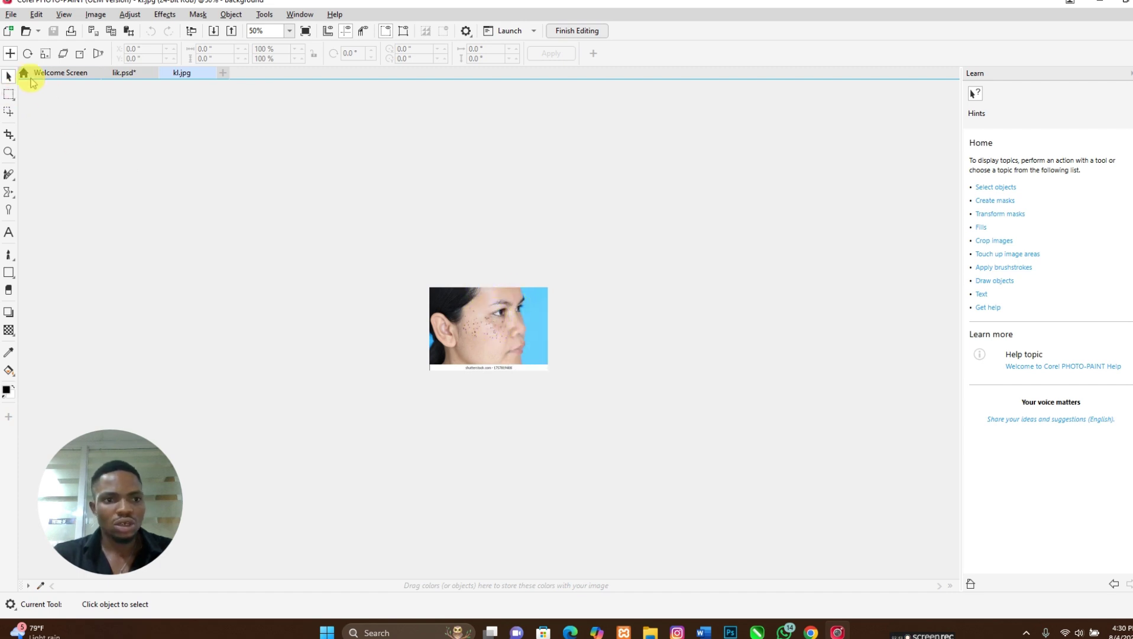
drag(432, 286, 401, 272)
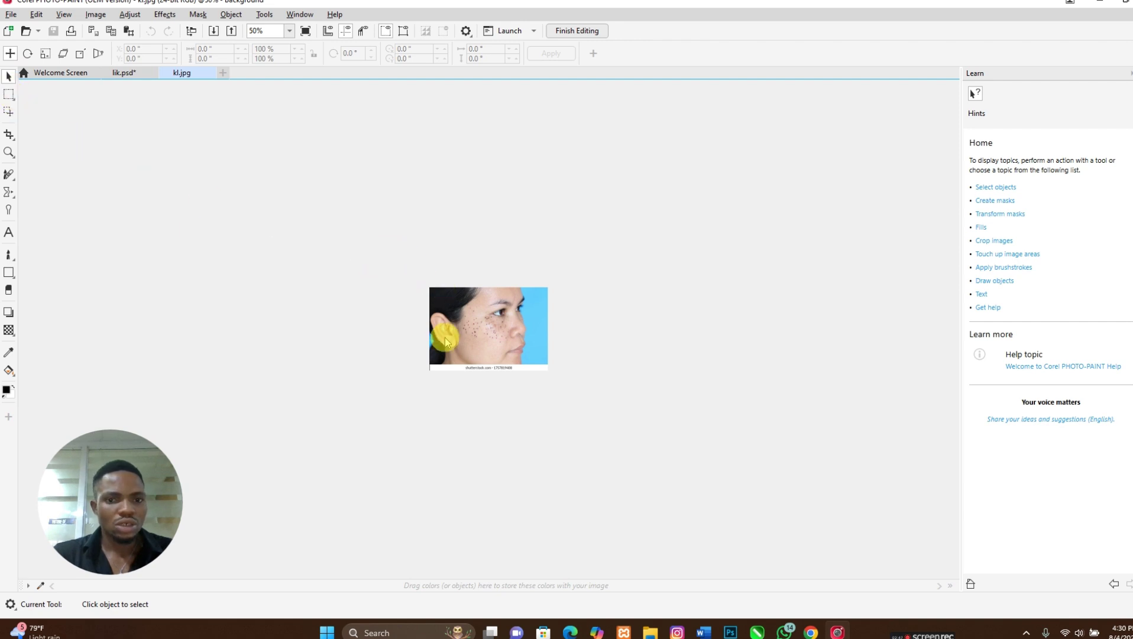
Draw a rectangle mask around the entire face photo, including its caption strip.
scroll(495, 350, up, 4)
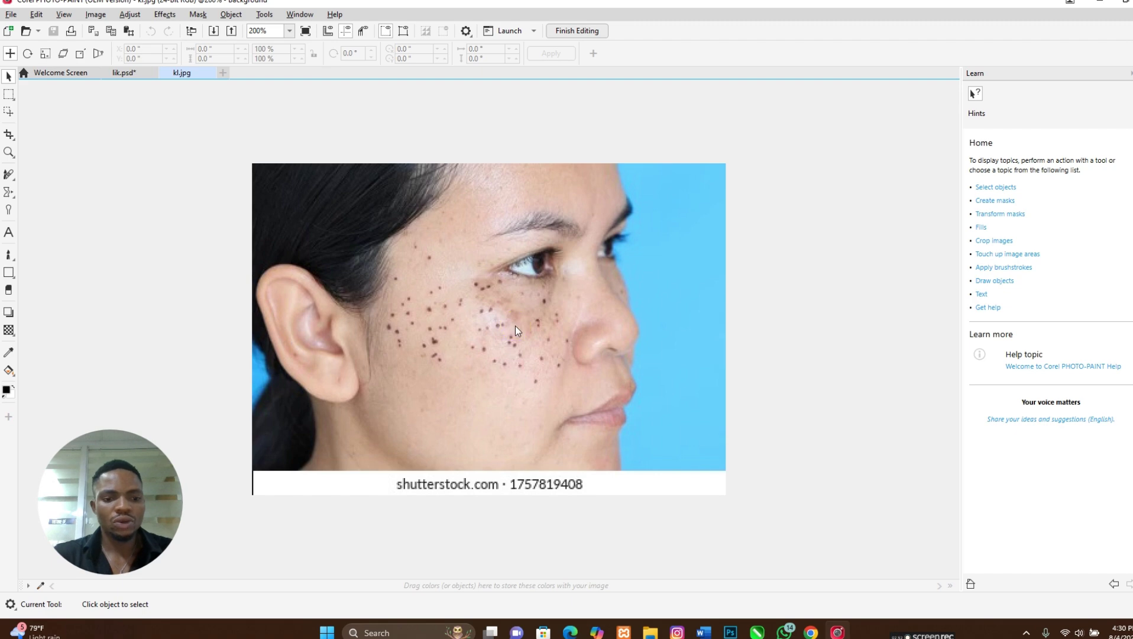
click(9, 95)
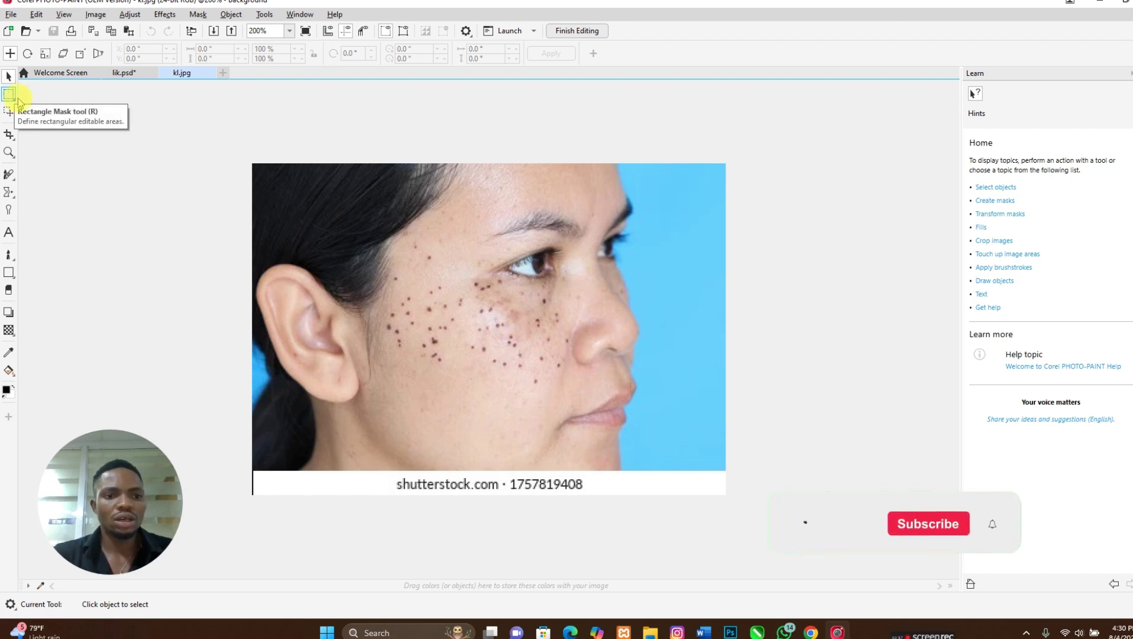
click(10, 97)
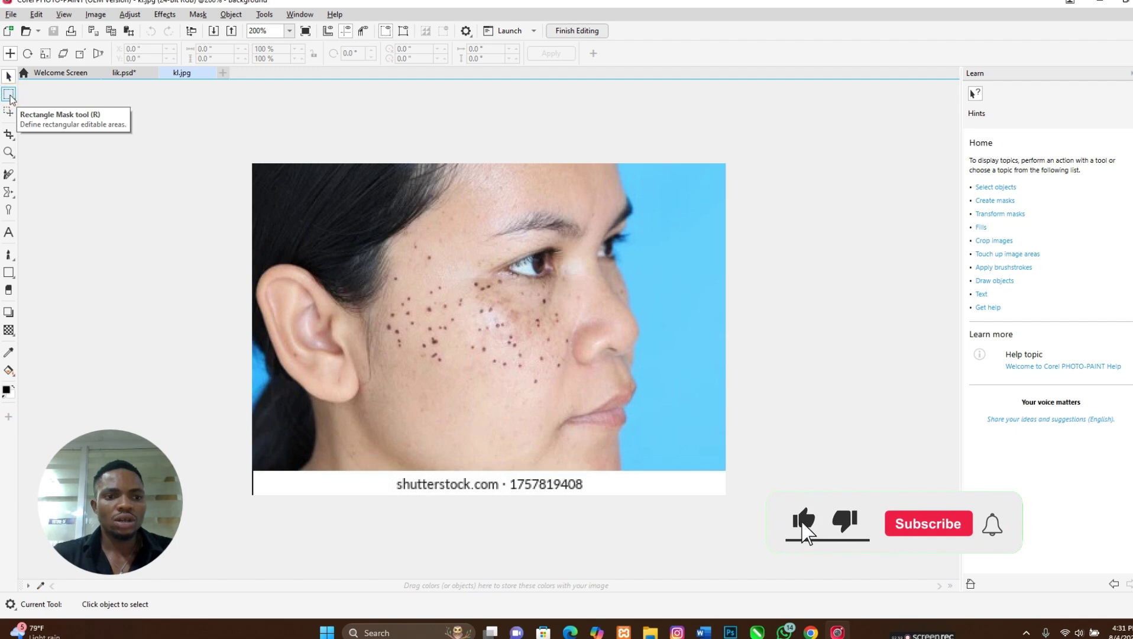
click(10, 94)
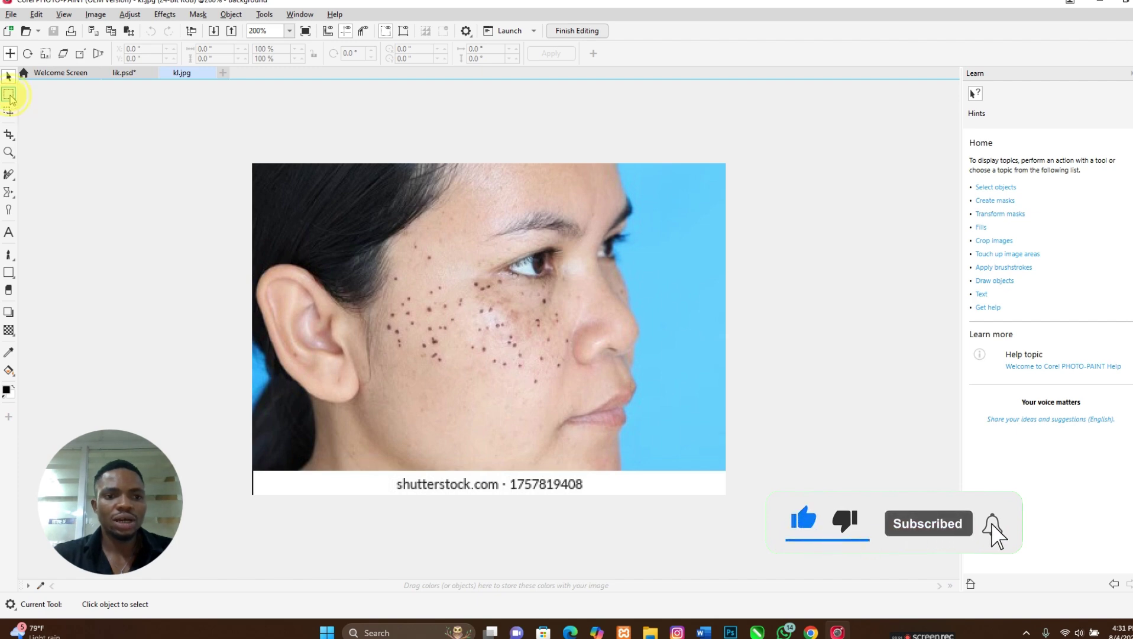
click(253, 161)
drag(254, 161, 730, 496)
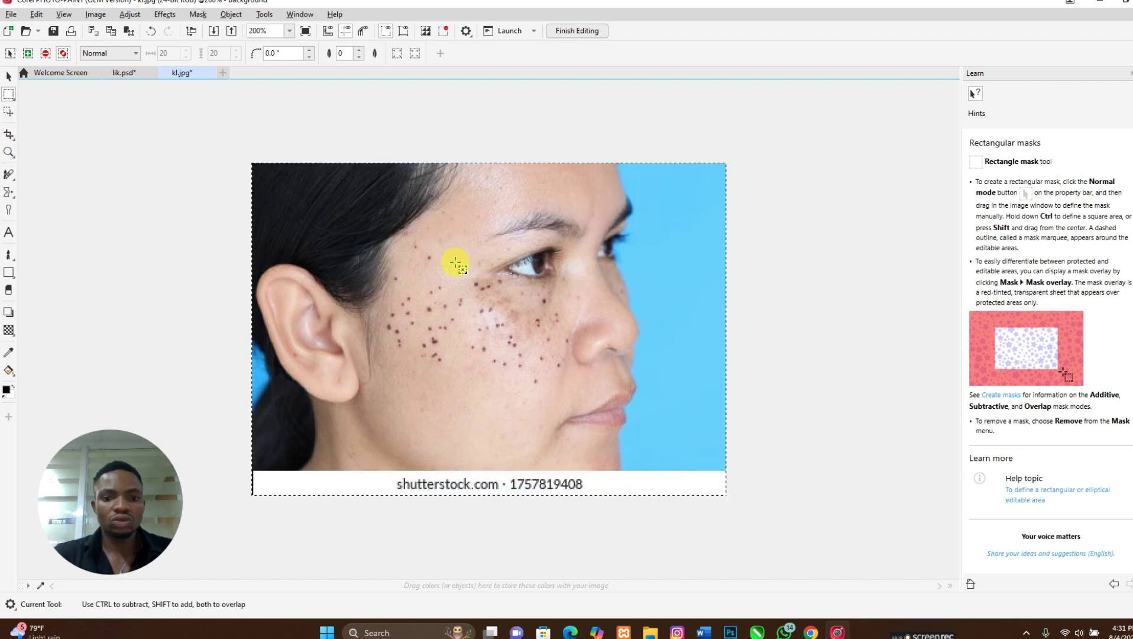
Retouch the dark spots on the cheek, temple and jaw with Healing Clone strokes sampled from clear skin.
click(15, 179)
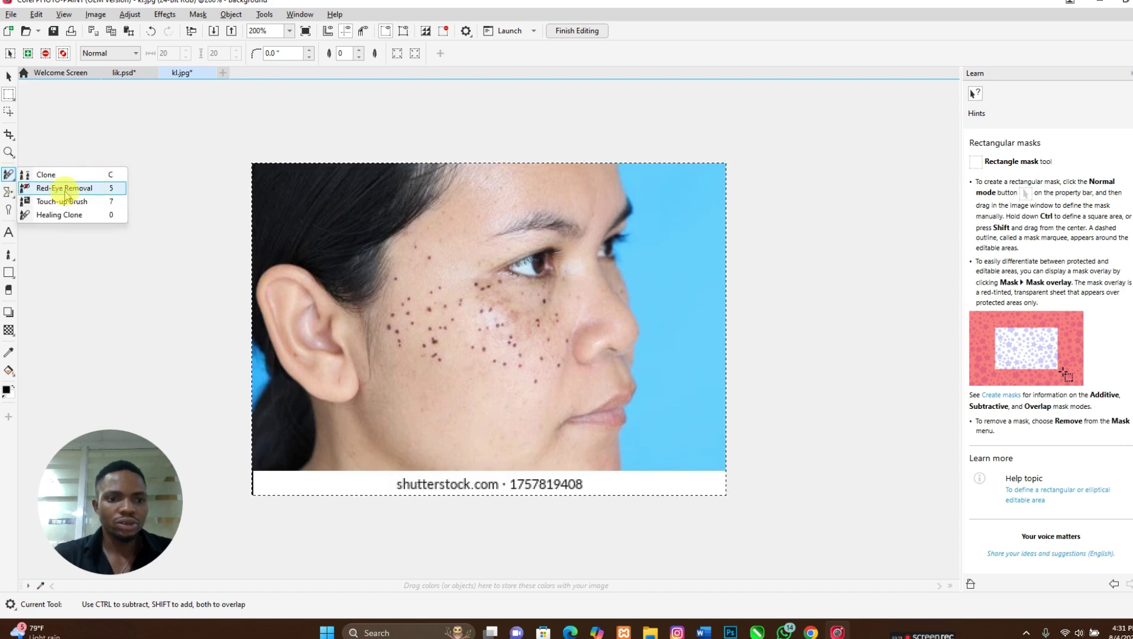
click(58, 214)
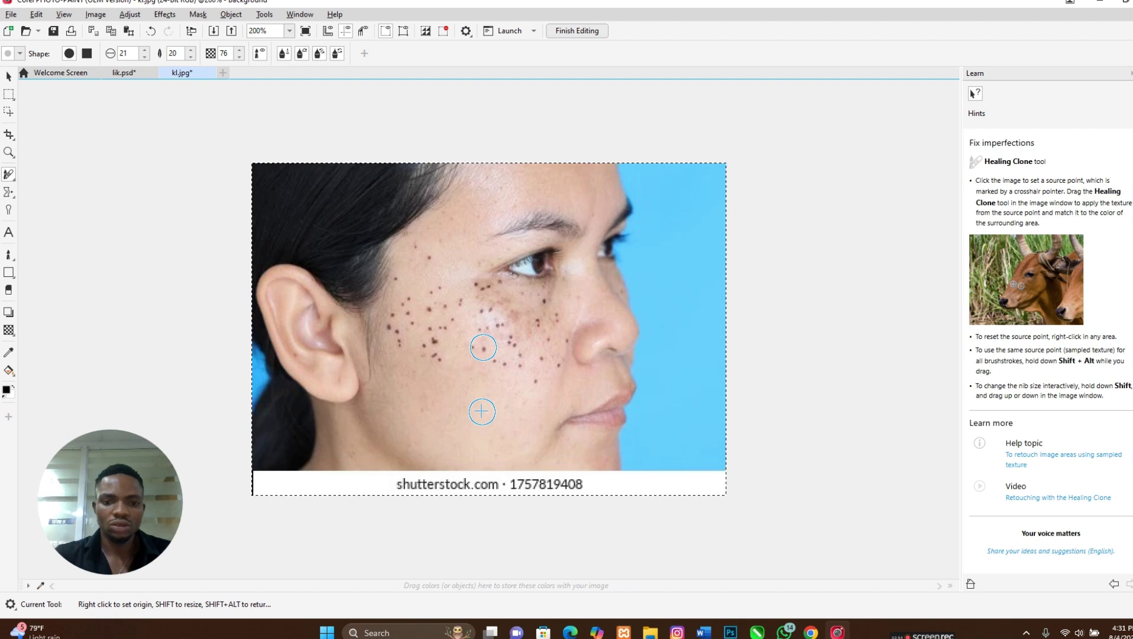
mouse_move(483, 348)
mouse_down()
mouse_move(526, 370)
mouse_move(528, 392)
mouse_move(447, 345)
mouse_move(449, 325)
mouse_move(433, 353)
mouse_move(415, 343)
mouse_move(432, 321)
mouse_move(429, 349)
mouse_move(415, 323)
mouse_move(403, 346)
mouse_move(390, 328)
mouse_move(414, 297)
mouse_move(433, 315)
mouse_move(441, 294)
mouse_move(448, 314)
mouse_move(457, 301)
mouse_move(427, 251)
mouse_up()
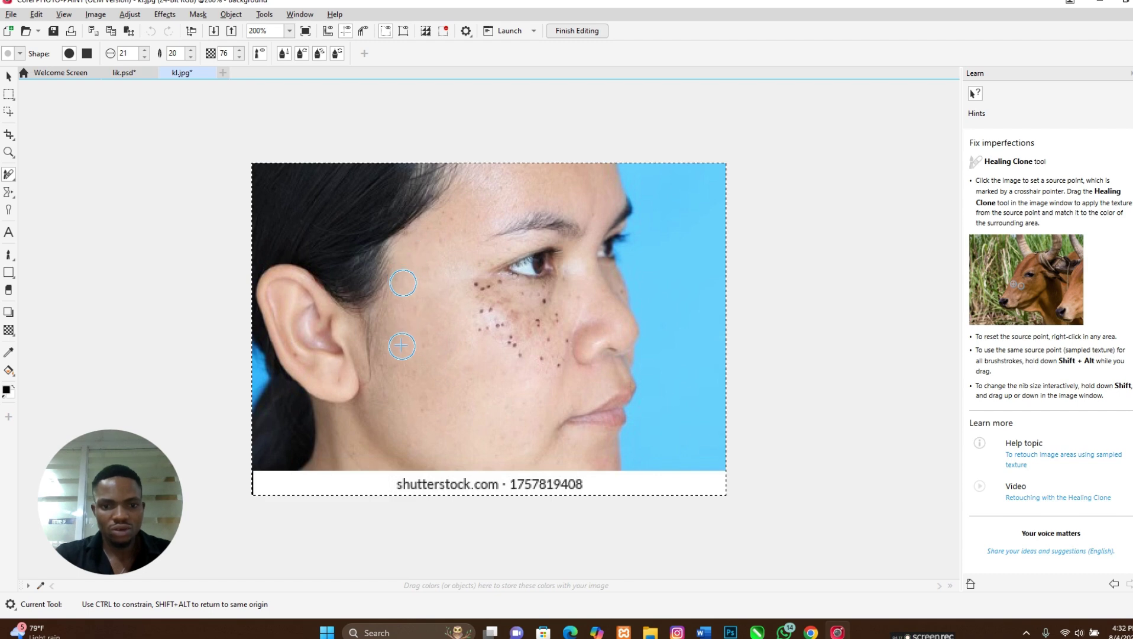
drag(427, 316, 427, 318)
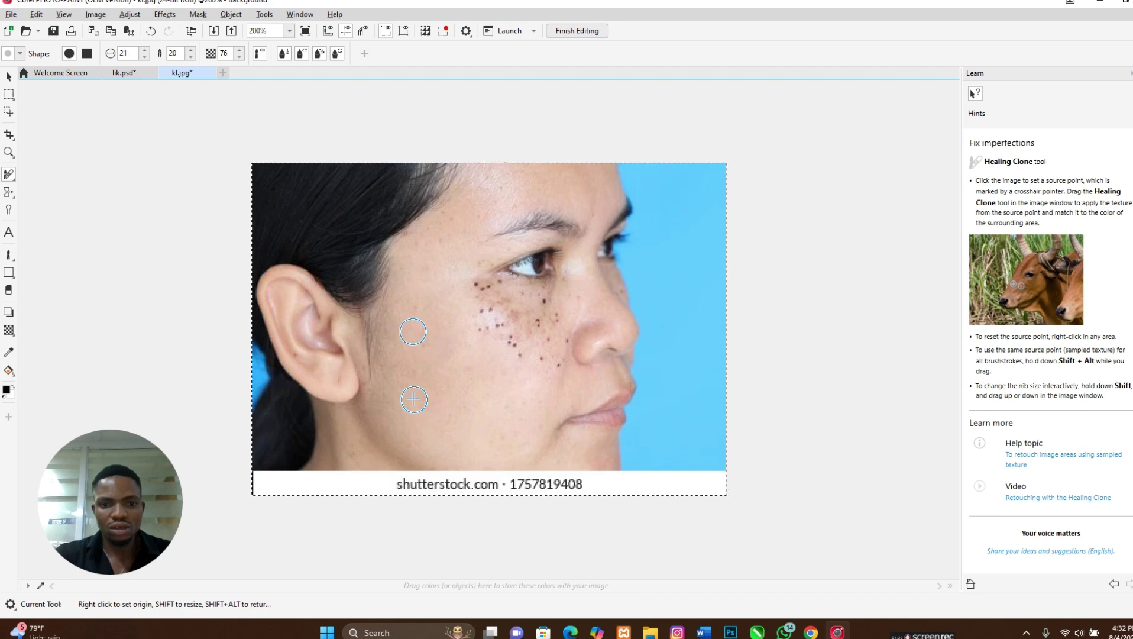
mouse_move(438, 355)
mouse_down()
mouse_move(461, 364)
mouse_move(482, 327)
mouse_move(550, 366)
mouse_move(524, 391)
mouse_move(451, 332)
mouse_move(470, 355)
mouse_move(469, 309)
mouse_move(505, 331)
mouse_move(529, 321)
mouse_move(473, 287)
mouse_move(462, 302)
mouse_move(455, 226)
mouse_move(438, 251)
mouse_move(449, 221)
mouse_move(474, 219)
mouse_move(461, 256)
mouse_move(474, 278)
mouse_up()
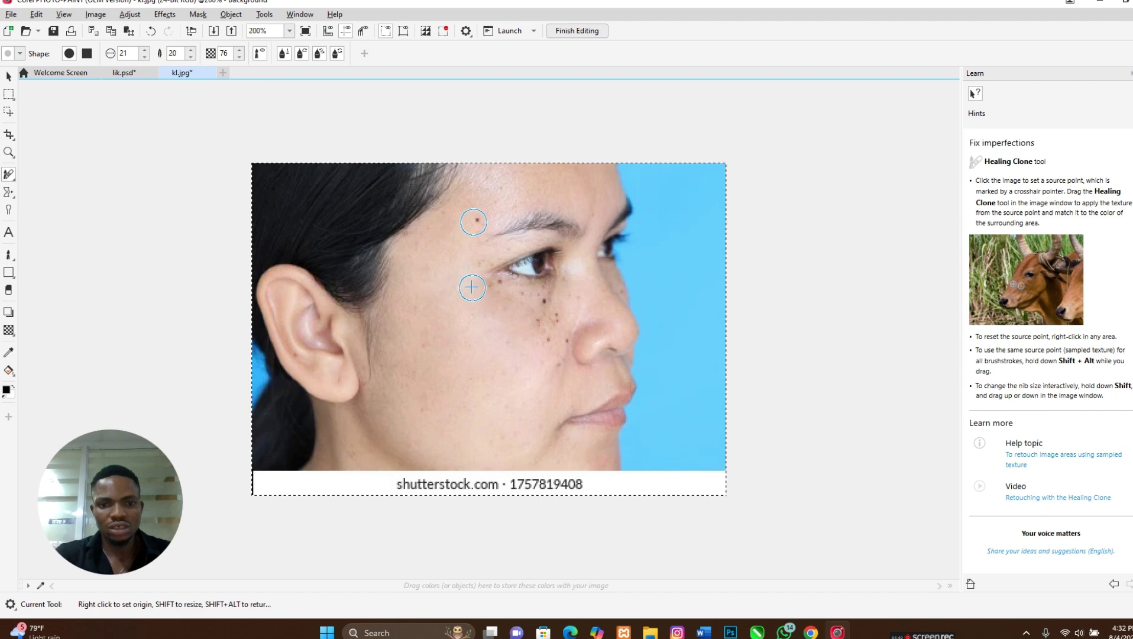
drag(439, 263, 436, 271)
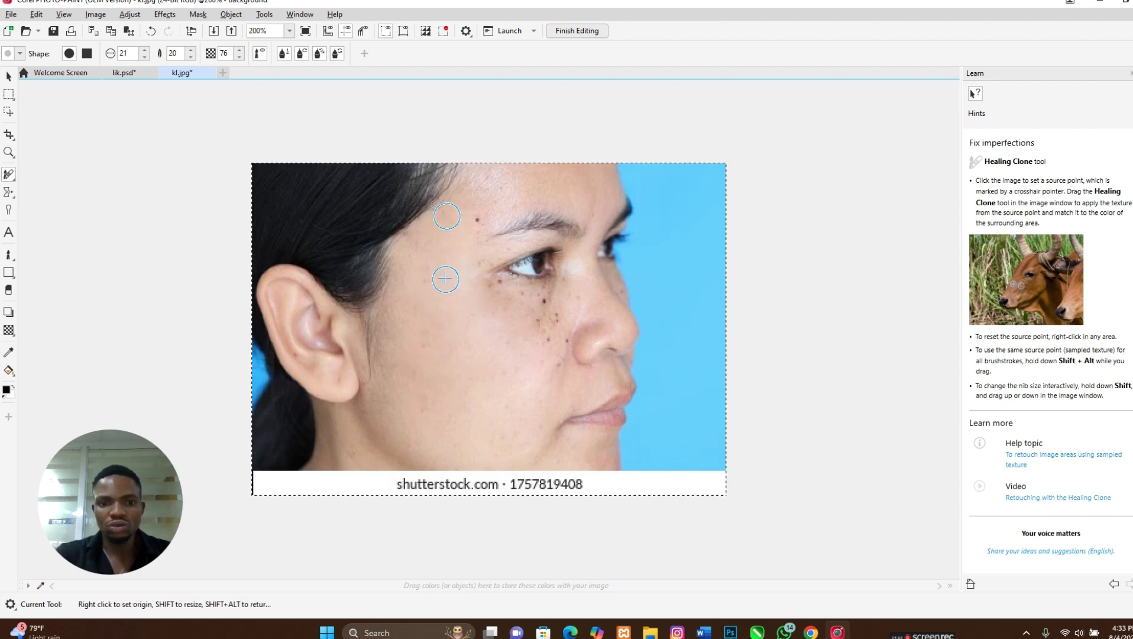
mouse_move(445, 279)
mouse_down()
mouse_move(418, 356)
mouse_move(431, 371)
mouse_move(432, 299)
mouse_up()
drag(457, 254, 455, 232)
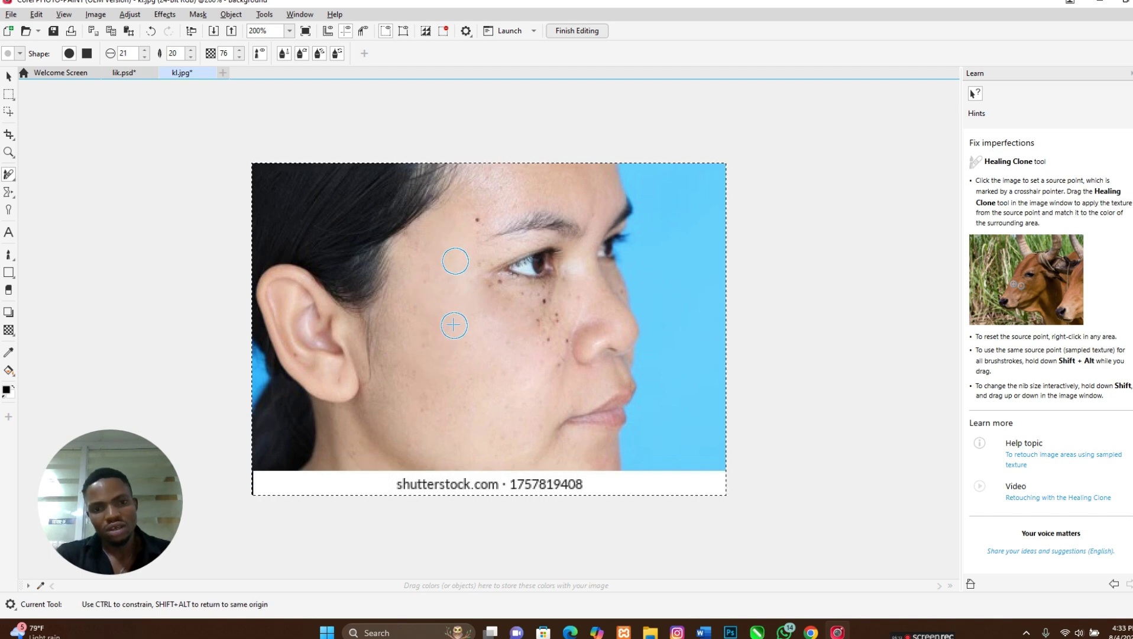
mouse_move(424, 360)
mouse_down()
mouse_move(511, 380)
mouse_move(488, 385)
mouse_move(511, 382)
mouse_move(493, 396)
mouse_move(505, 408)
mouse_move(517, 401)
mouse_move(481, 406)
mouse_move(444, 369)
mouse_move(426, 376)
mouse_move(428, 271)
mouse_move(423, 314)
mouse_up()
drag(422, 312, 419, 307)
drag(422, 416, 421, 420)
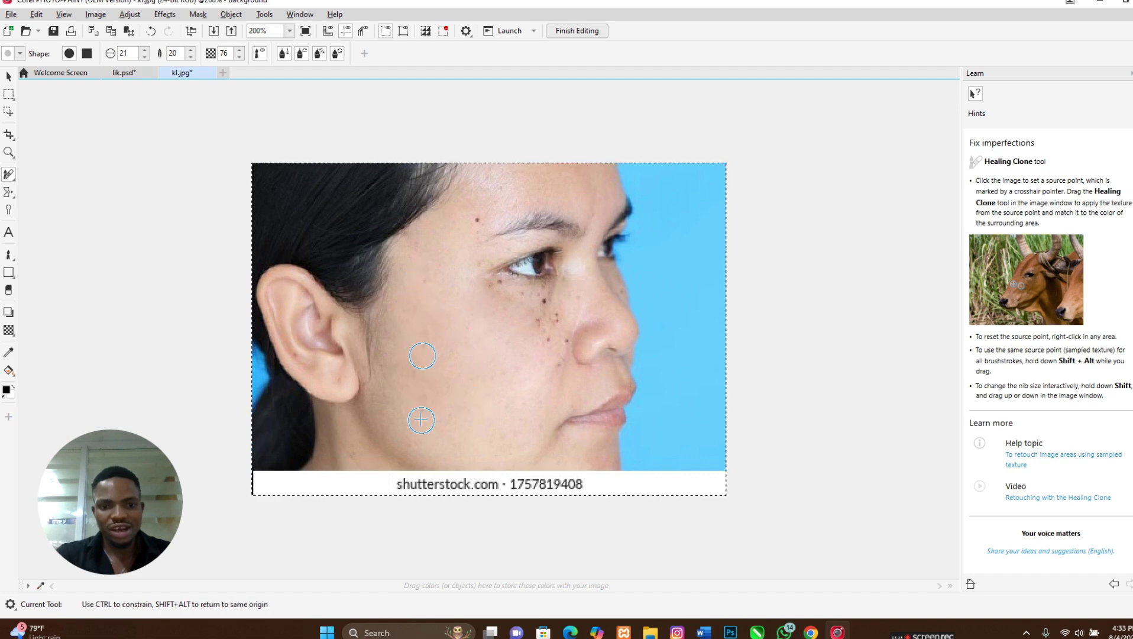
drag(420, 344, 421, 343)
click(434, 283)
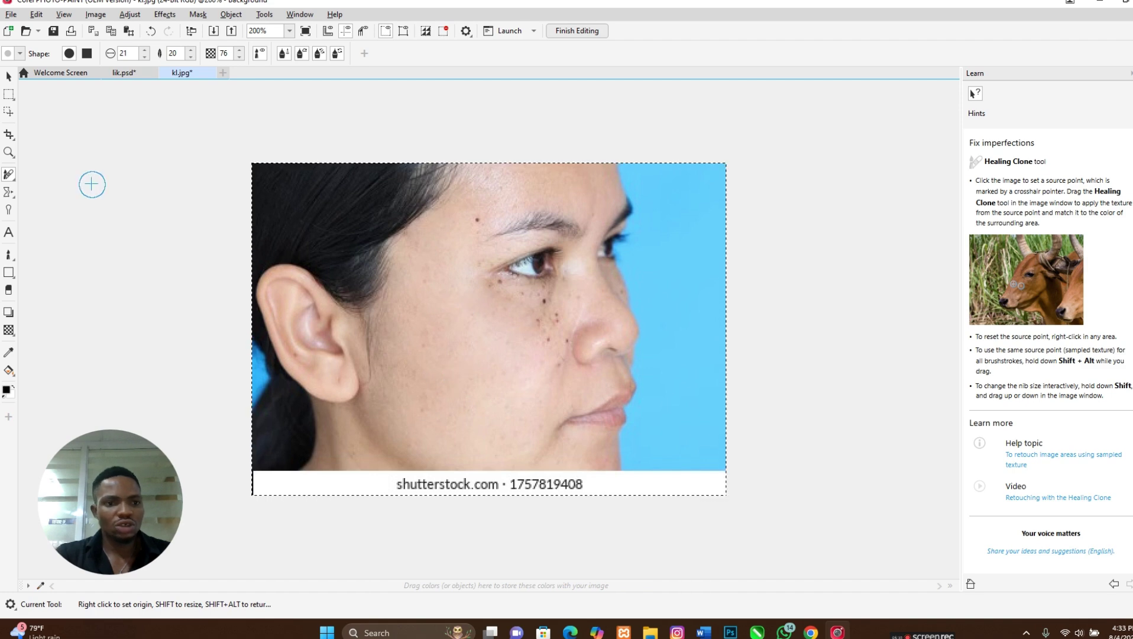
Heal the dark spots below the eye and beside the nose with Healing Clone, sampling clear skin on the middle of the cheek.
click(12, 80)
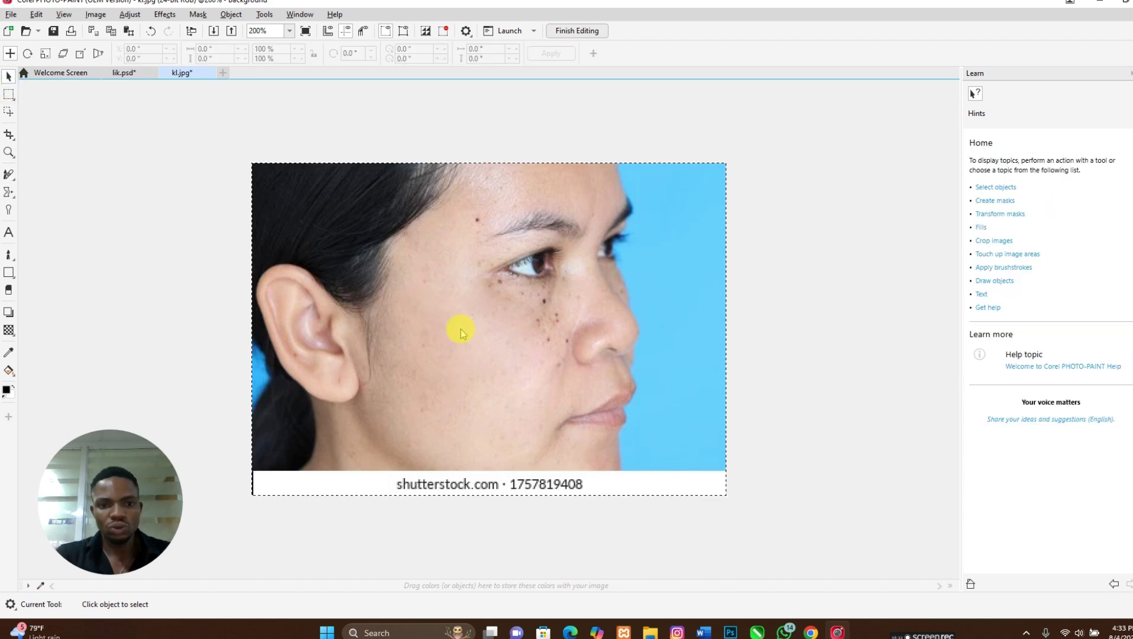
click(10, 175)
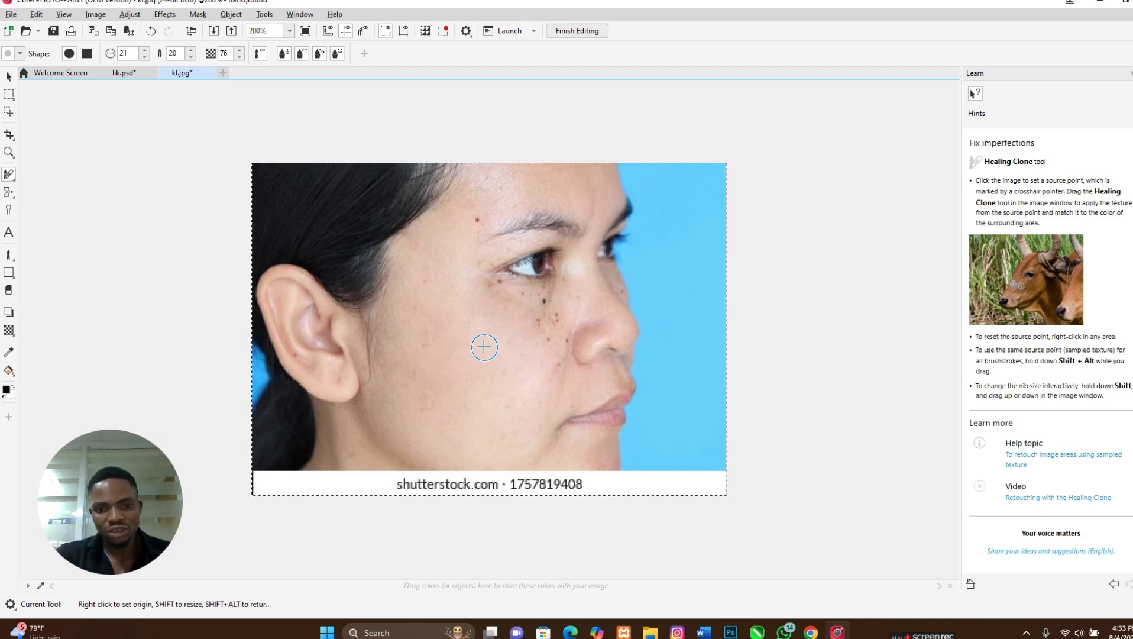
click(462, 352)
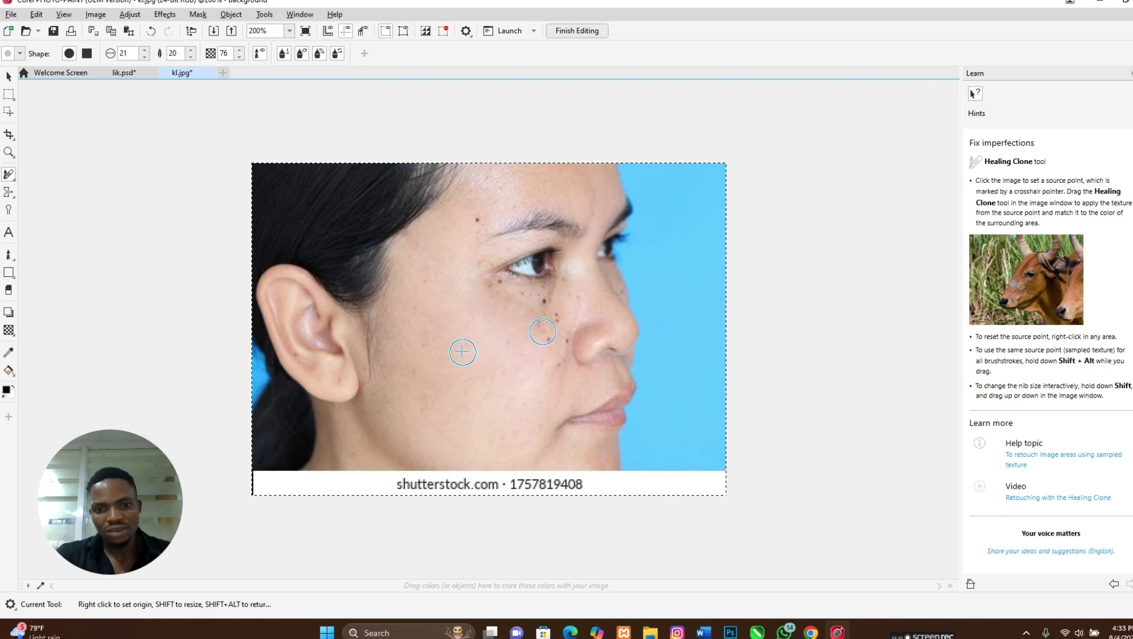
mouse_move(546, 332)
mouse_down()
mouse_move(542, 299)
mouse_move(553, 342)
mouse_move(559, 336)
mouse_move(539, 402)
mouse_up()
mouse_move(542, 345)
mouse_down()
mouse_move(575, 293)
mouse_move(572, 283)
mouse_move(559, 303)
mouse_move(543, 298)
mouse_up()
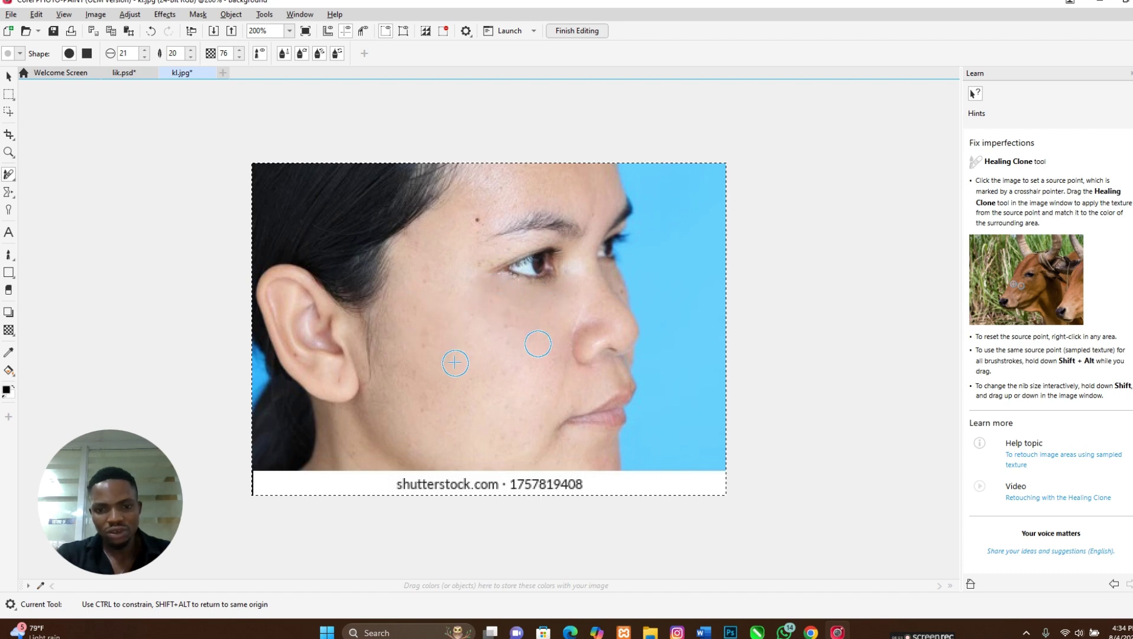
Retouch the remaining small marks across the cheek, from under the eye down to the jaw, with Healing Clone strokes.
mouse_move(537, 343)
mouse_down()
mouse_move(544, 372)
mouse_move(499, 378)
mouse_up()
mouse_move(506, 336)
mouse_down()
mouse_move(516, 398)
mouse_move(547, 366)
mouse_move(537, 418)
mouse_up()
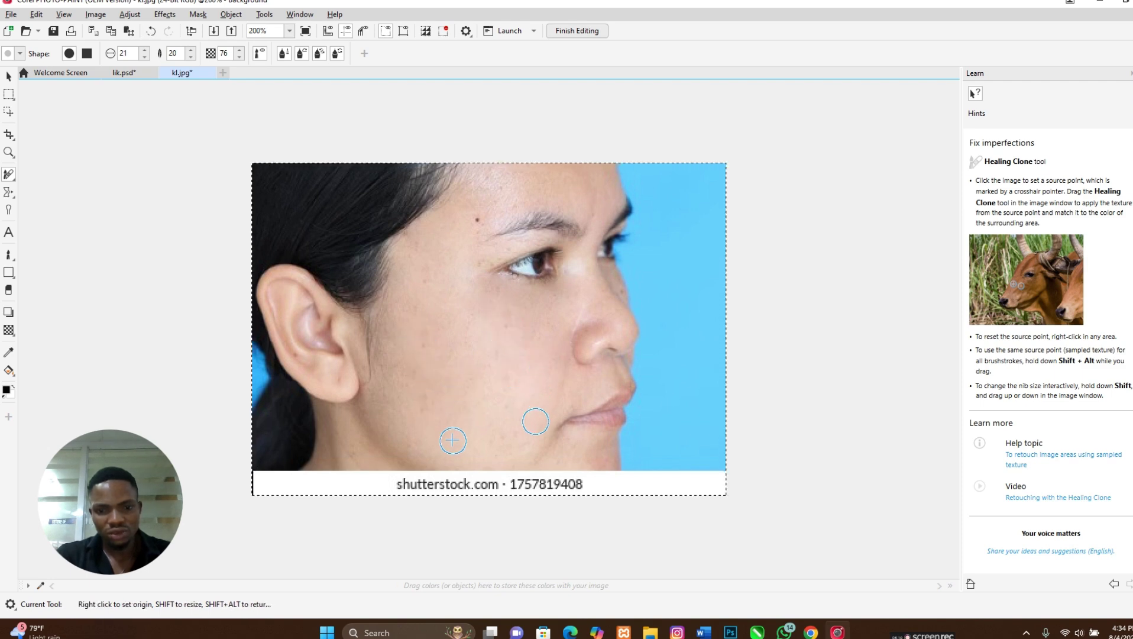
mouse_move(502, 347)
mouse_down()
mouse_move(524, 346)
mouse_move(521, 335)
mouse_move(557, 297)
mouse_up()
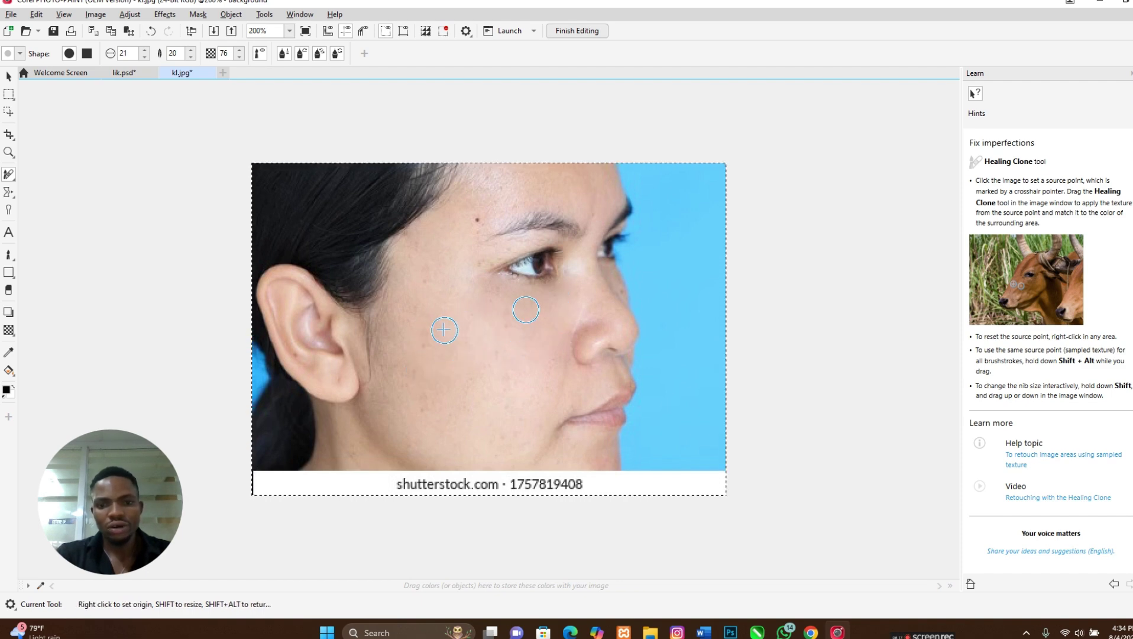
click(504, 331)
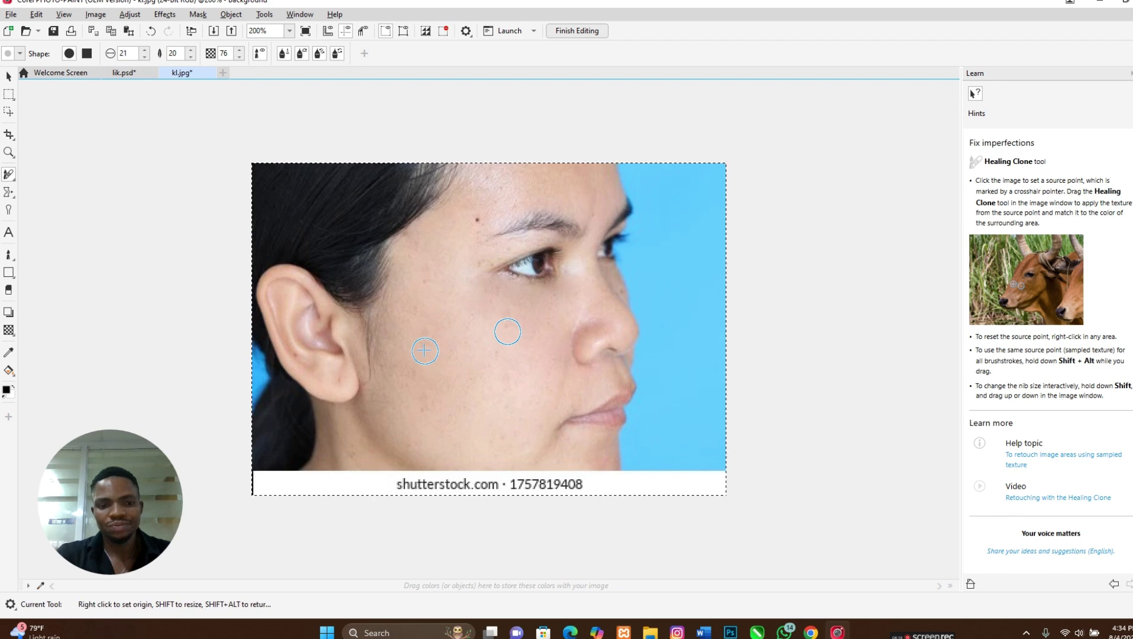
mouse_move(535, 346)
mouse_down()
mouse_move(551, 382)
mouse_move(566, 317)
mouse_up()
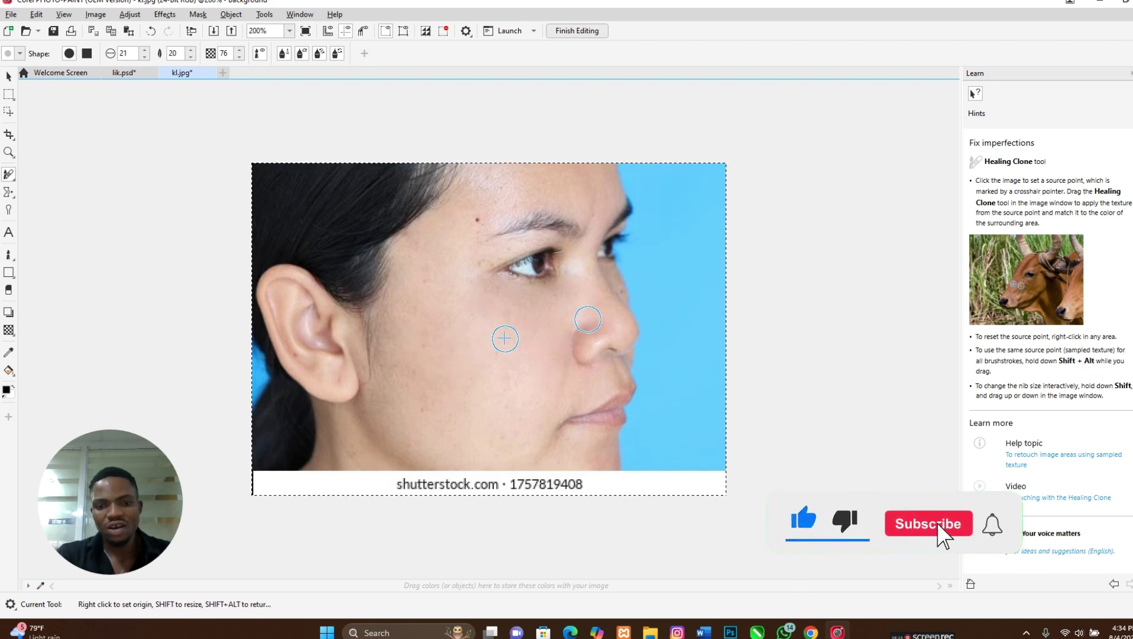
click(9, 75)
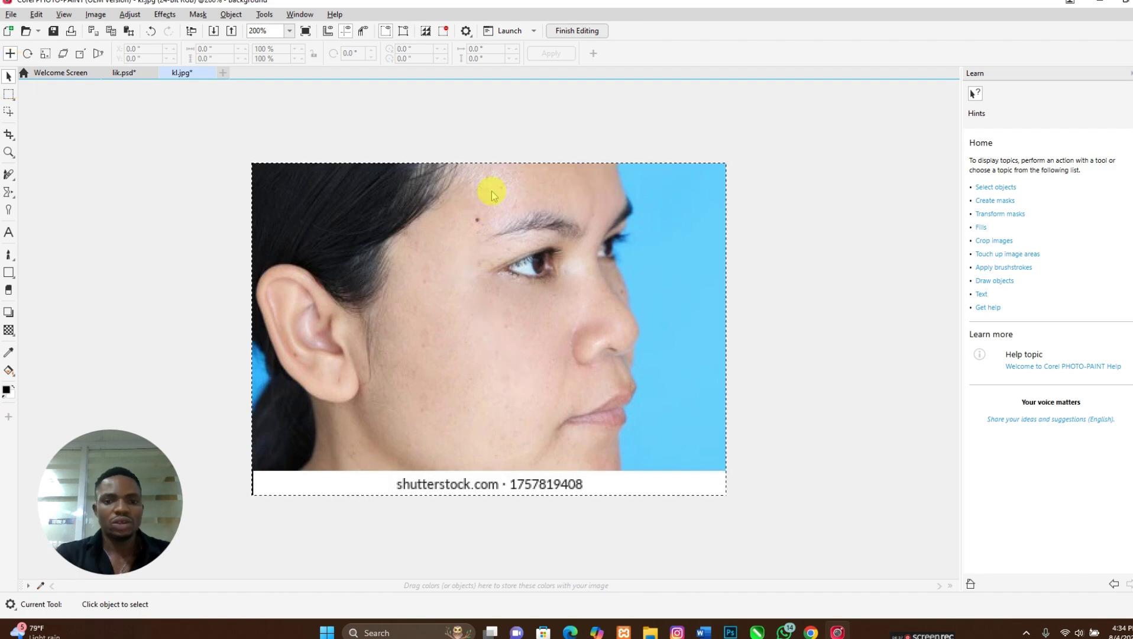
Remove the dark mole beside the outer end of the eyebrow with Healing Clone, sampling clear skin on the temple.
click(8, 174)
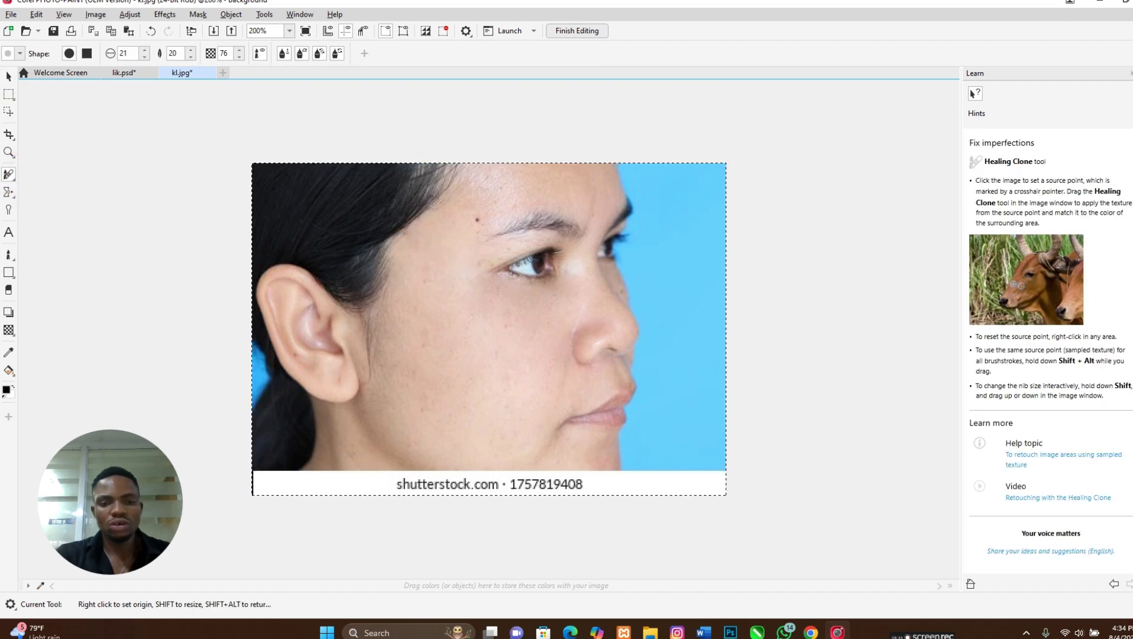
click(440, 241)
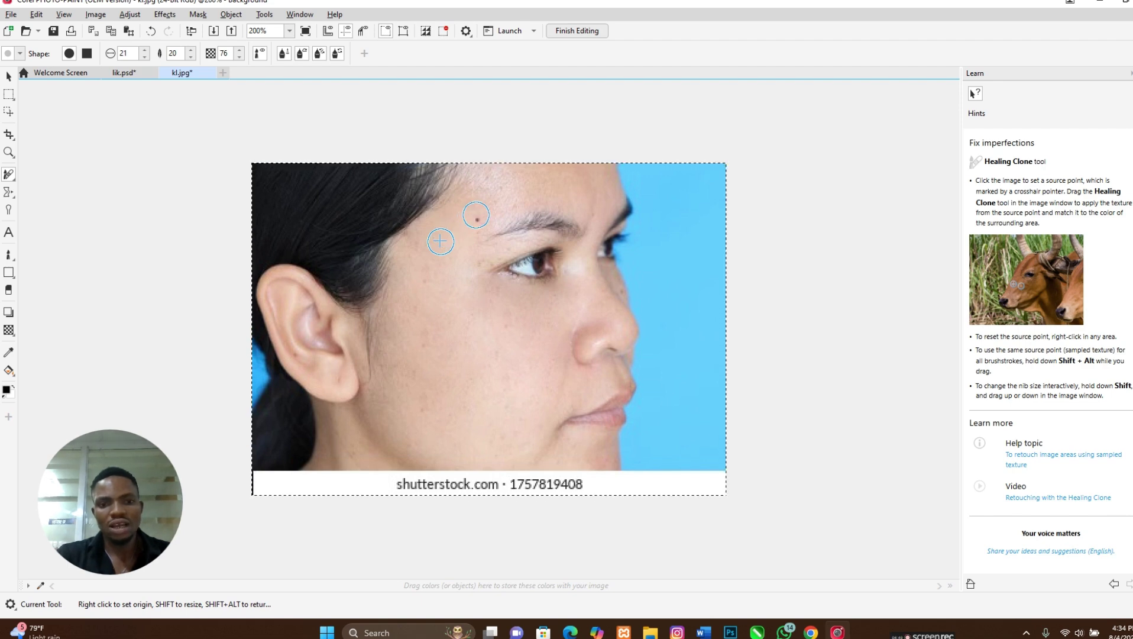
click(476, 221)
drag(477, 221, 476, 224)
click(476, 221)
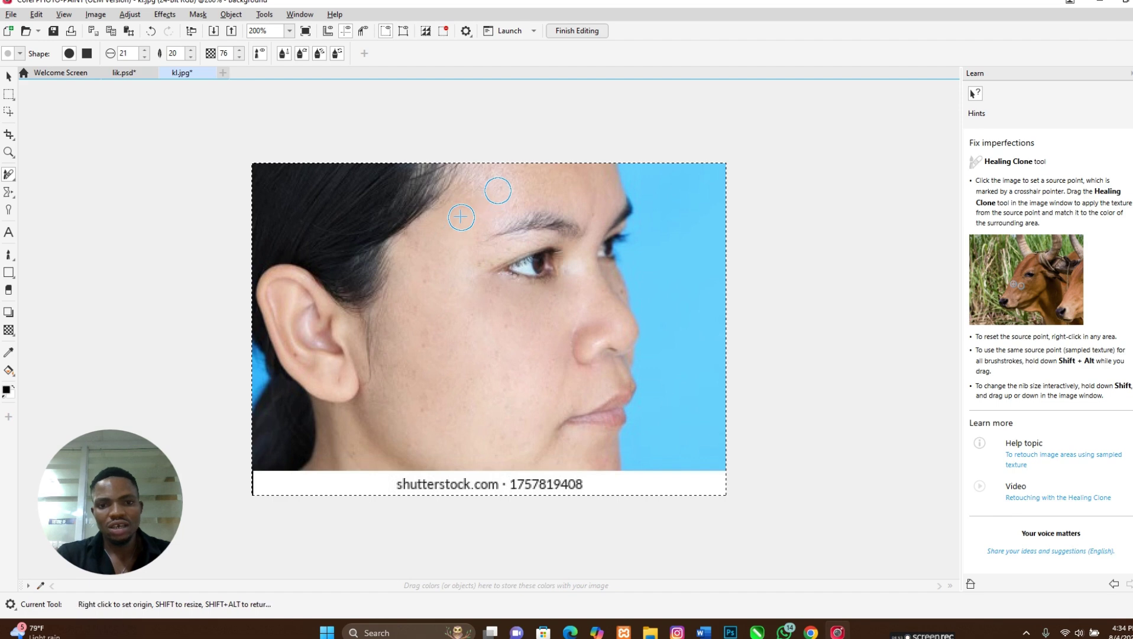
Even out the shiny skin texture on the forehead near the hairline with Healing Clone dabs and a short stroke.
click(502, 186)
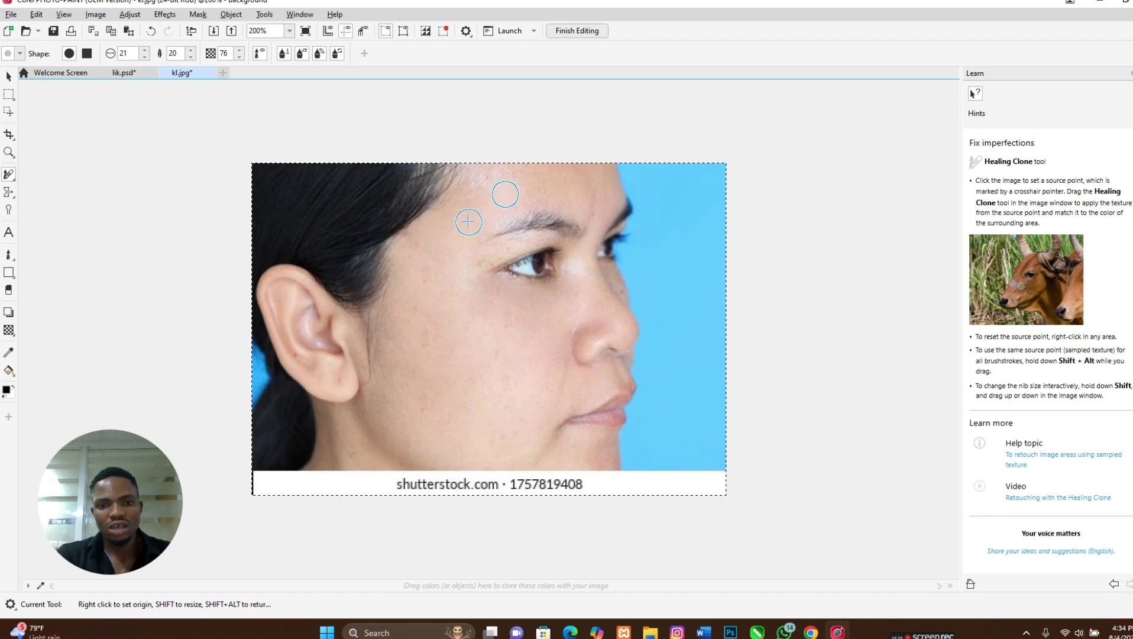
click(484, 197)
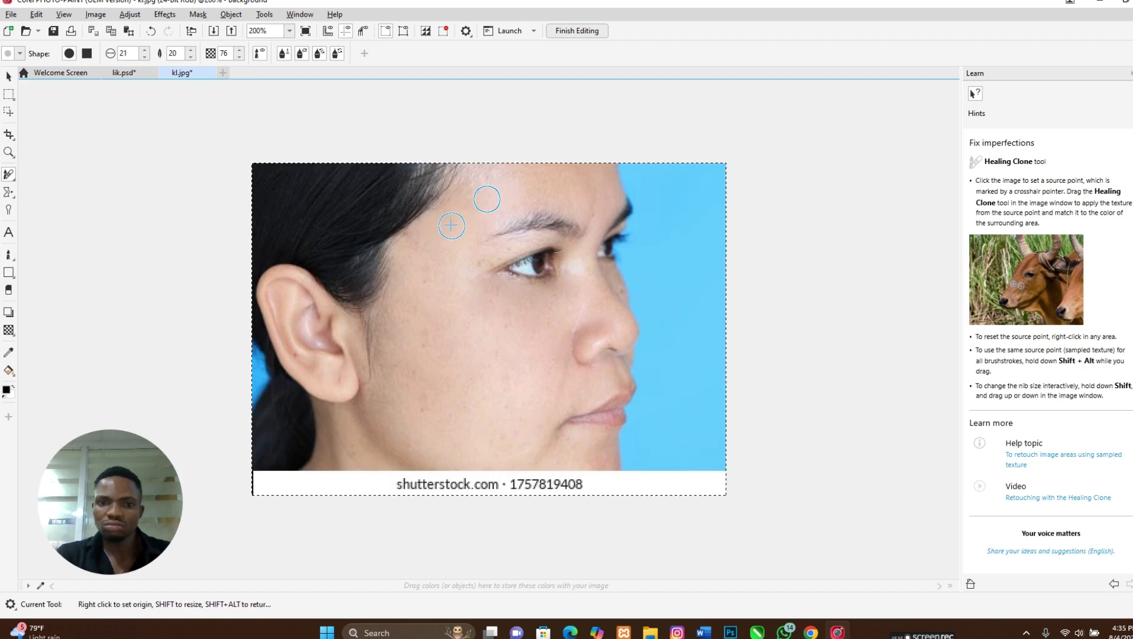
click(512, 185)
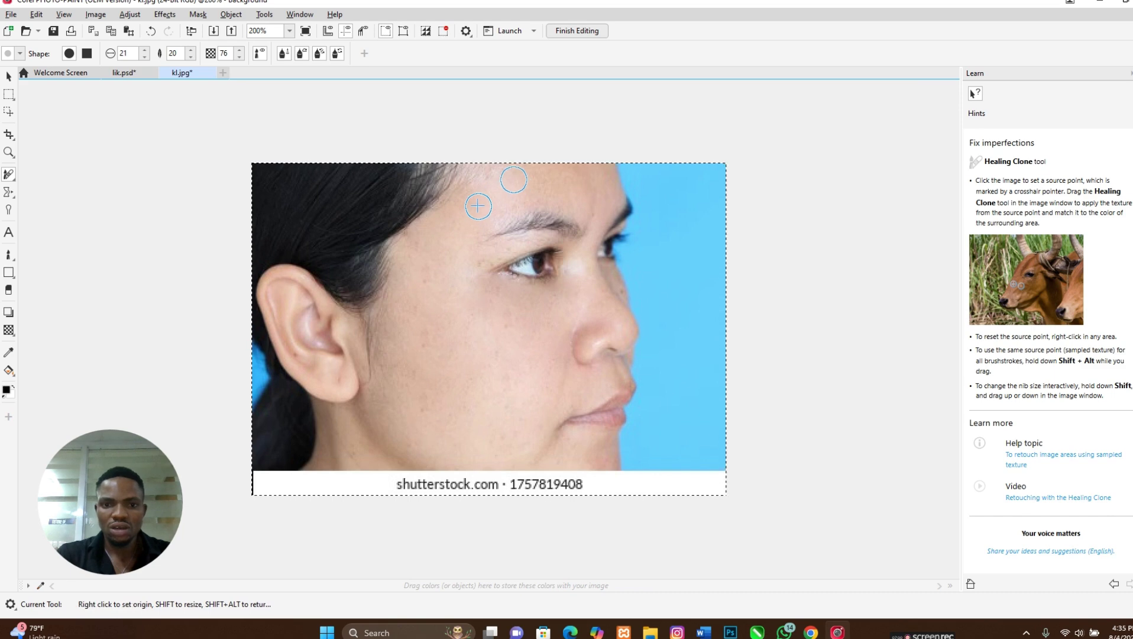
drag(507, 177, 468, 205)
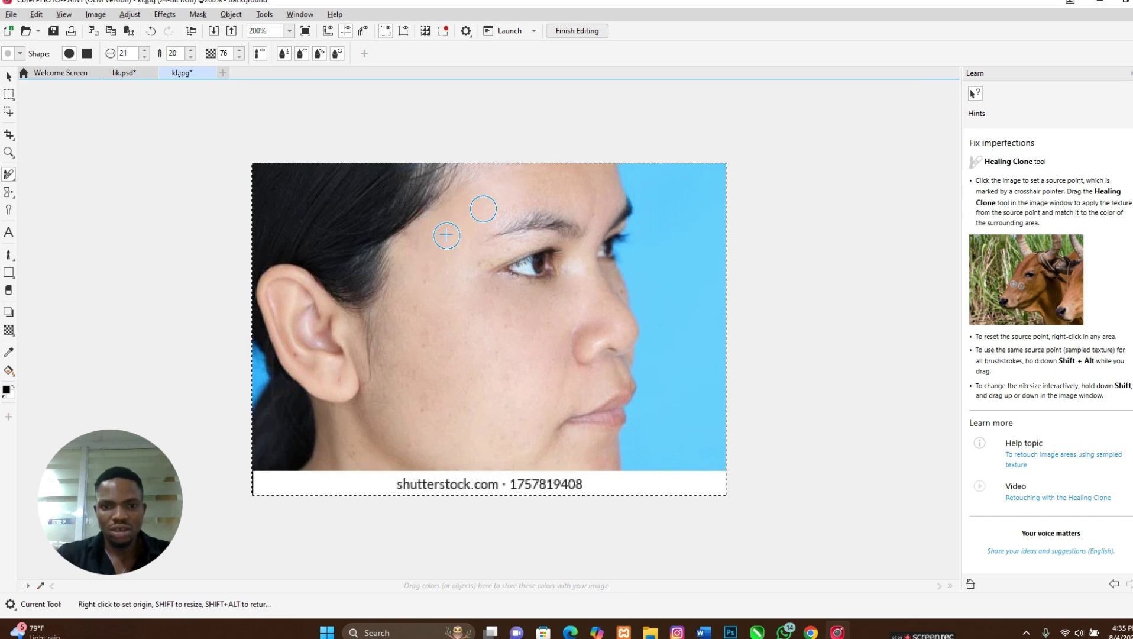
Smooth the skin from the forehead down to the middle of the cheek with further Healing Clone strokes.
mouse_move(521, 180)
mouse_down()
mouse_move(483, 221)
mouse_move(468, 254)
mouse_move(506, 251)
mouse_move(483, 269)
mouse_move(487, 281)
mouse_move(477, 261)
mouse_move(505, 247)
mouse_move(489, 285)
mouse_move(524, 302)
mouse_move(521, 292)
mouse_move(561, 295)
mouse_move(548, 319)
mouse_up()
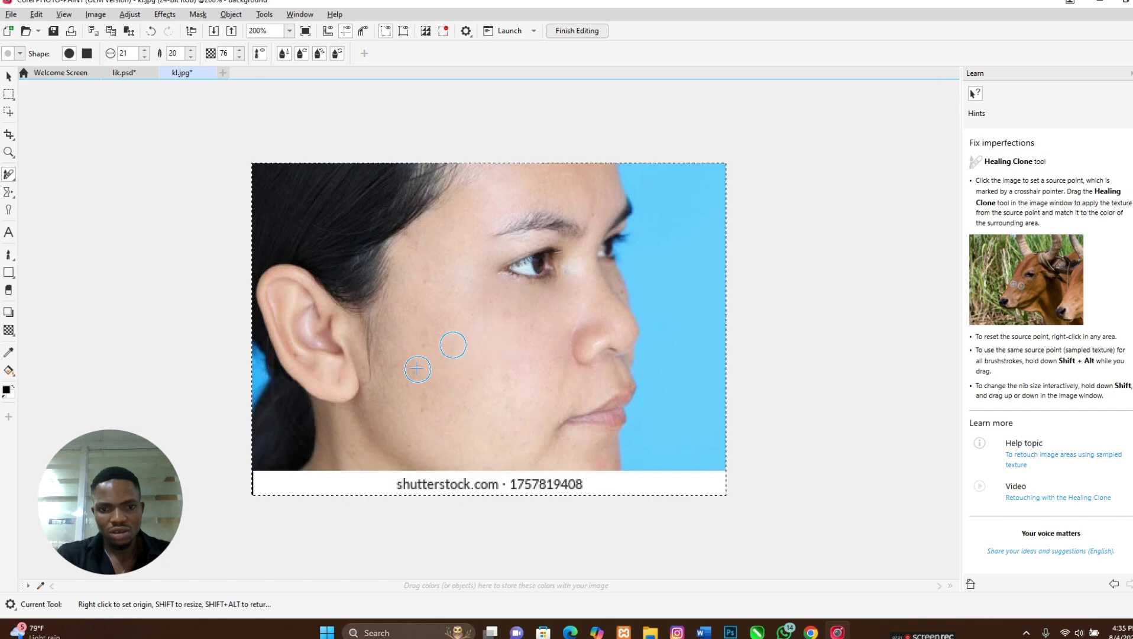
mouse_move(447, 337)
mouse_down()
mouse_move(470, 306)
mouse_move(494, 327)
mouse_up()
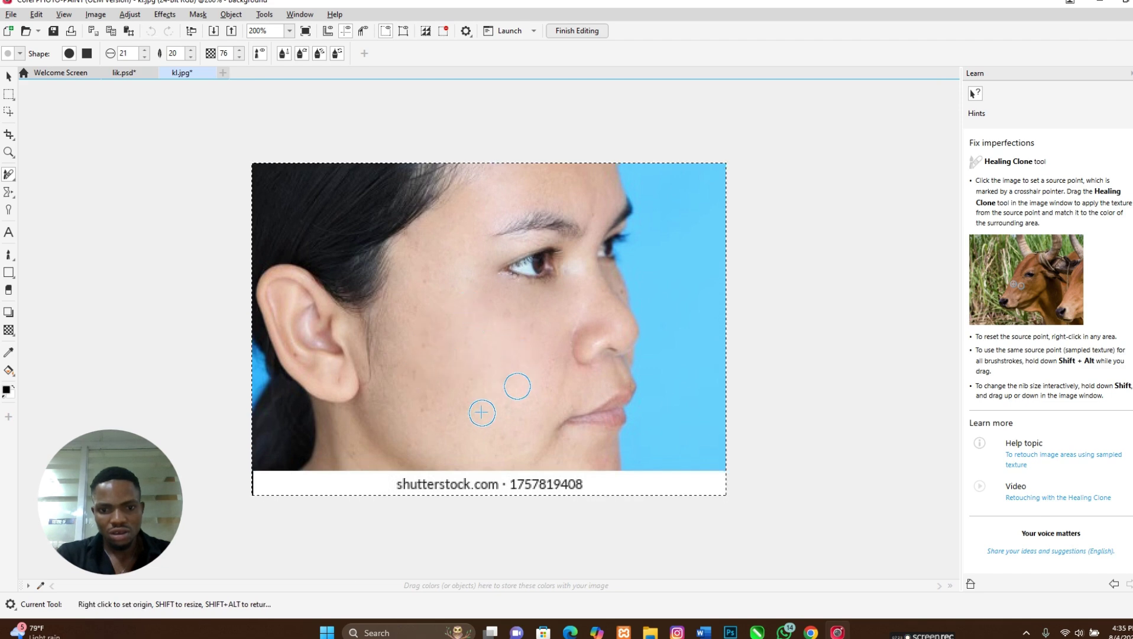
drag(517, 387, 501, 335)
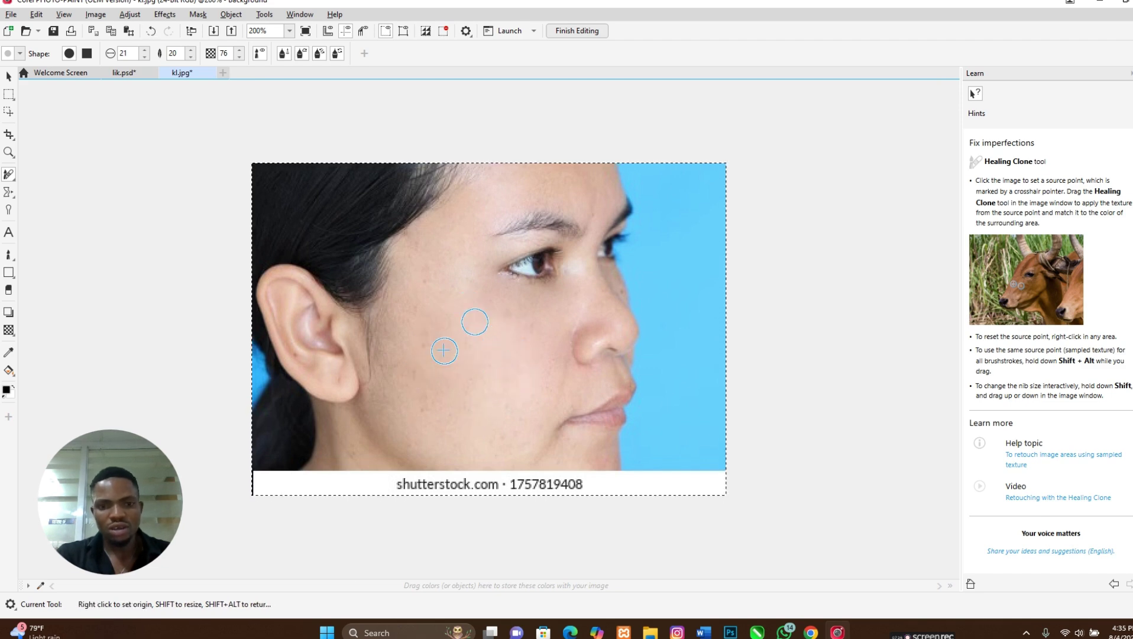
click(8, 75)
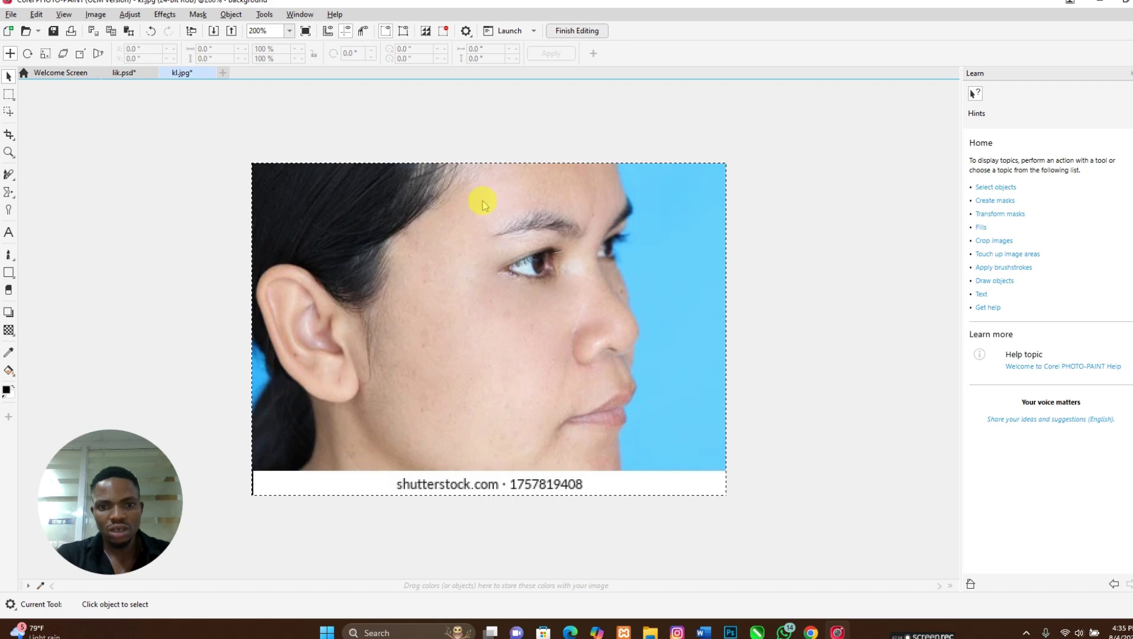
Resample clear skin near the hairline and heal the forehead above the eyebrows with Healing Clone.
click(9, 174)
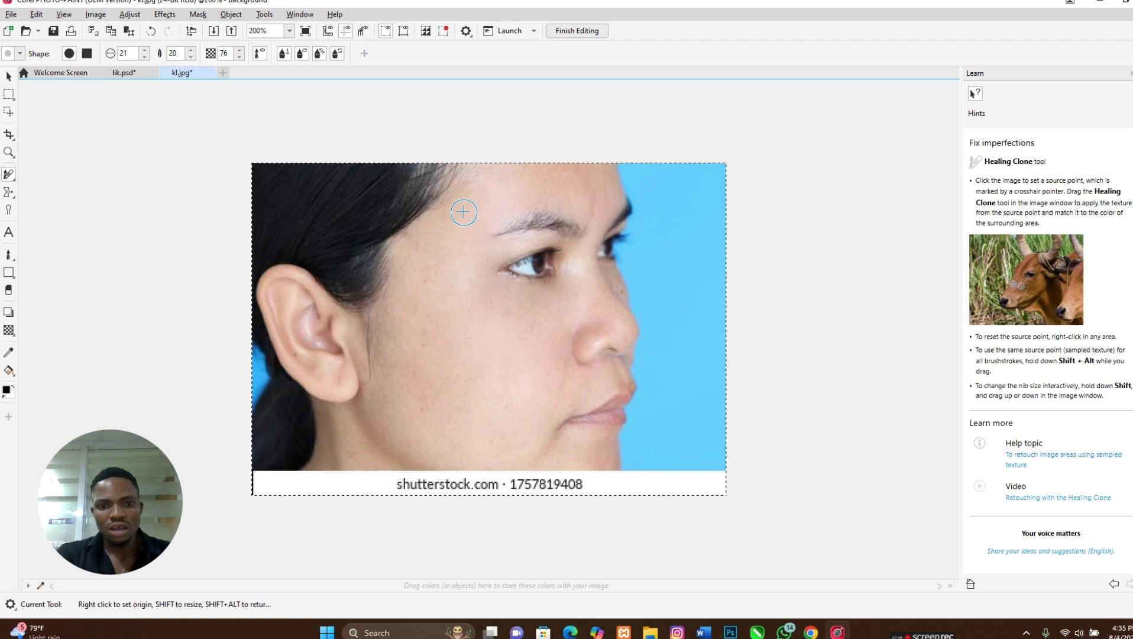
right_click(457, 207)
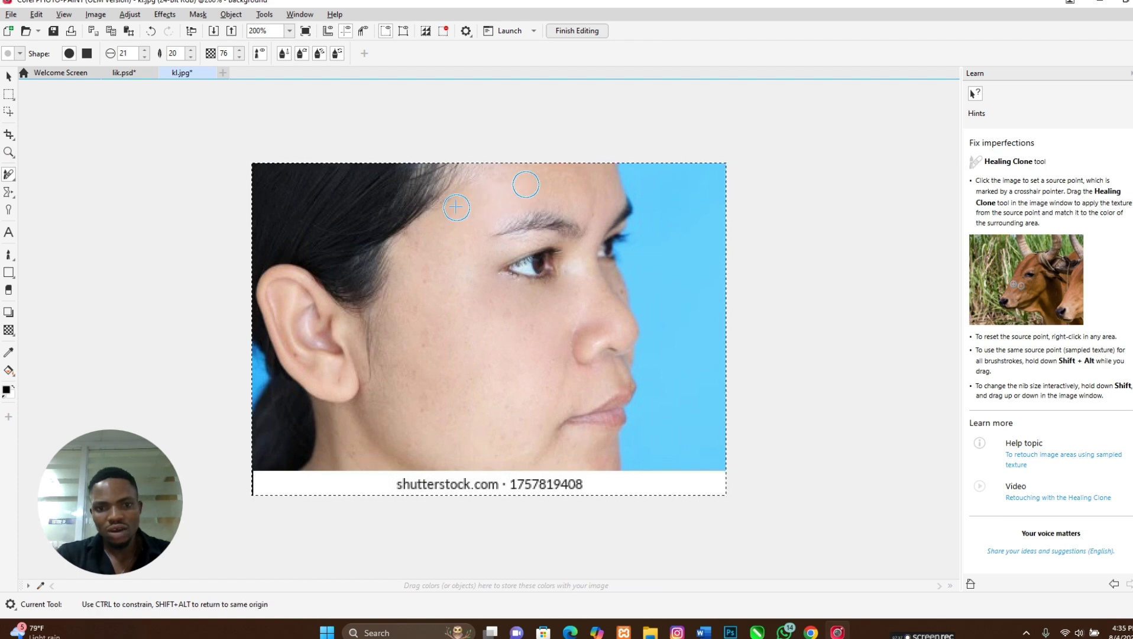
mouse_move(526, 185)
mouse_down()
mouse_move(556, 176)
mouse_move(539, 198)
mouse_move(560, 195)
mouse_move(562, 185)
mouse_move(511, 189)
mouse_move(575, 181)
mouse_up()
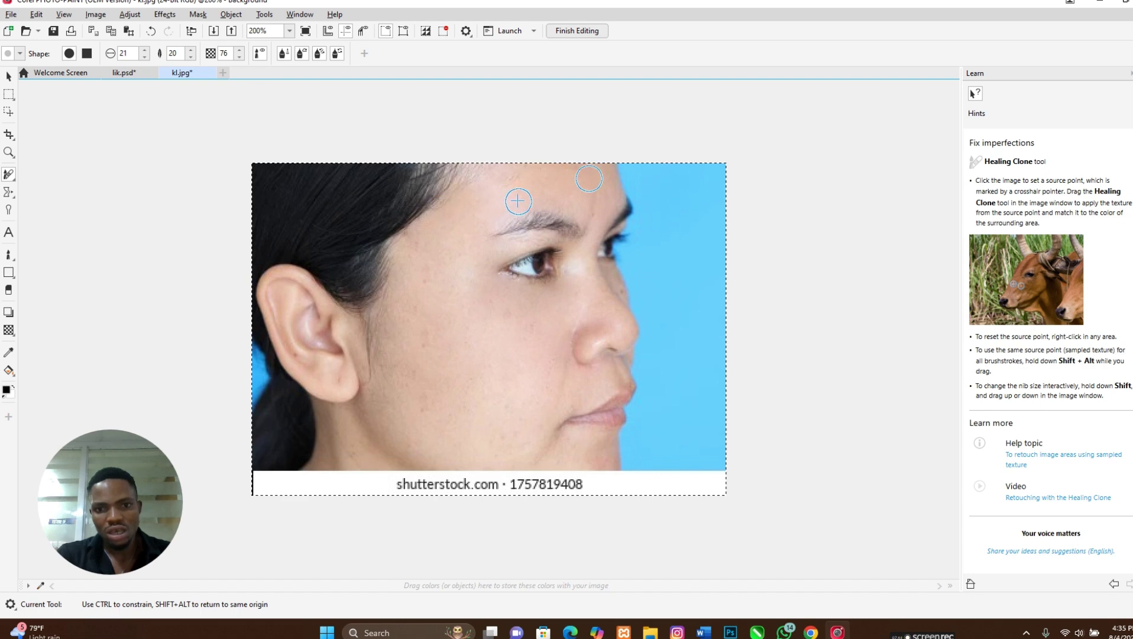
drag(581, 182, 535, 190)
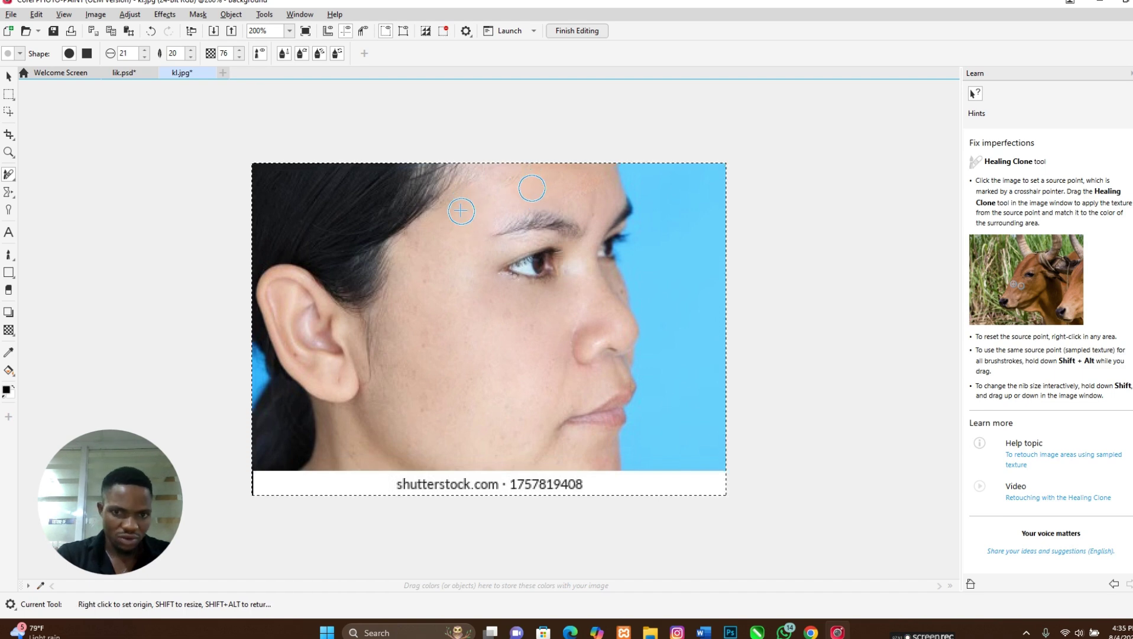
key(space)
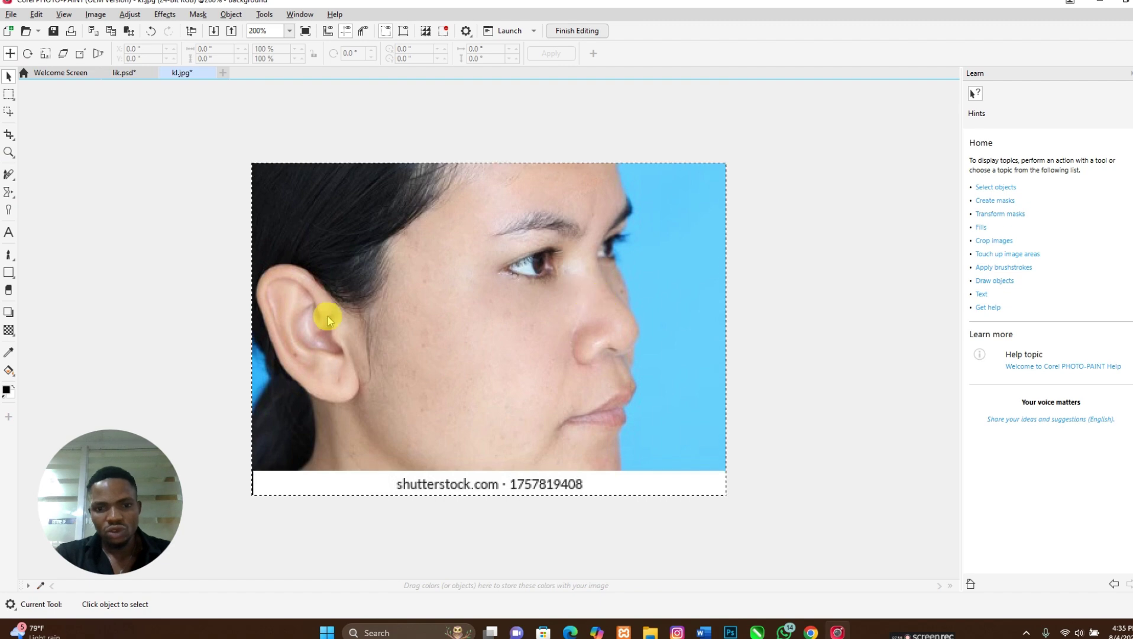
Heal the blemishes on the lower cheek beside the mouth with Healing Clone.
click(8, 174)
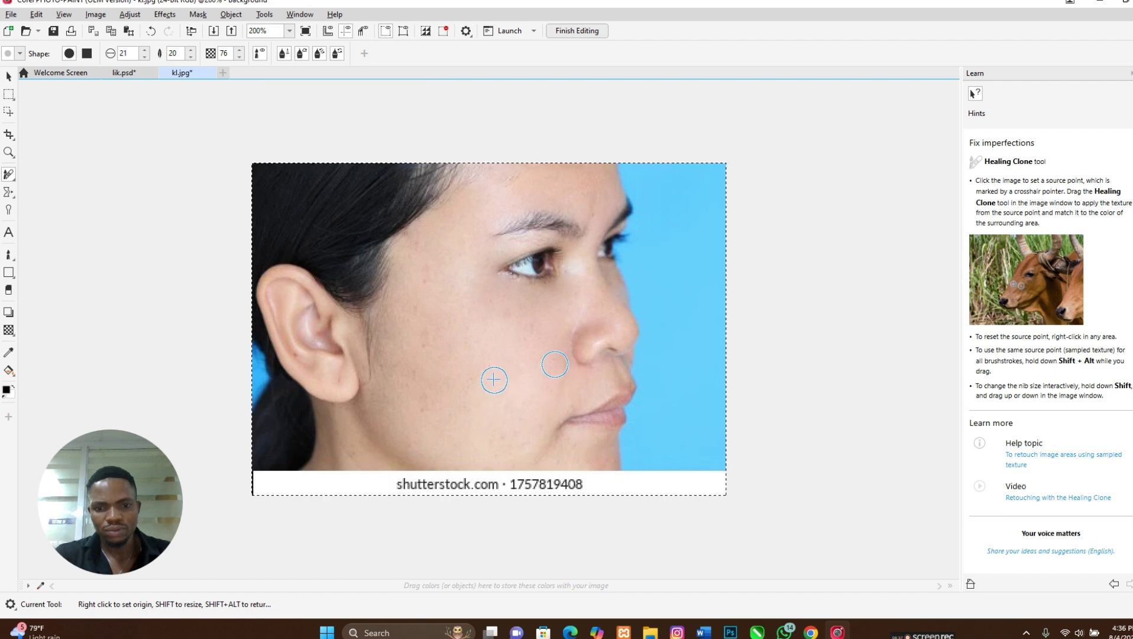
drag(497, 400, 492, 420)
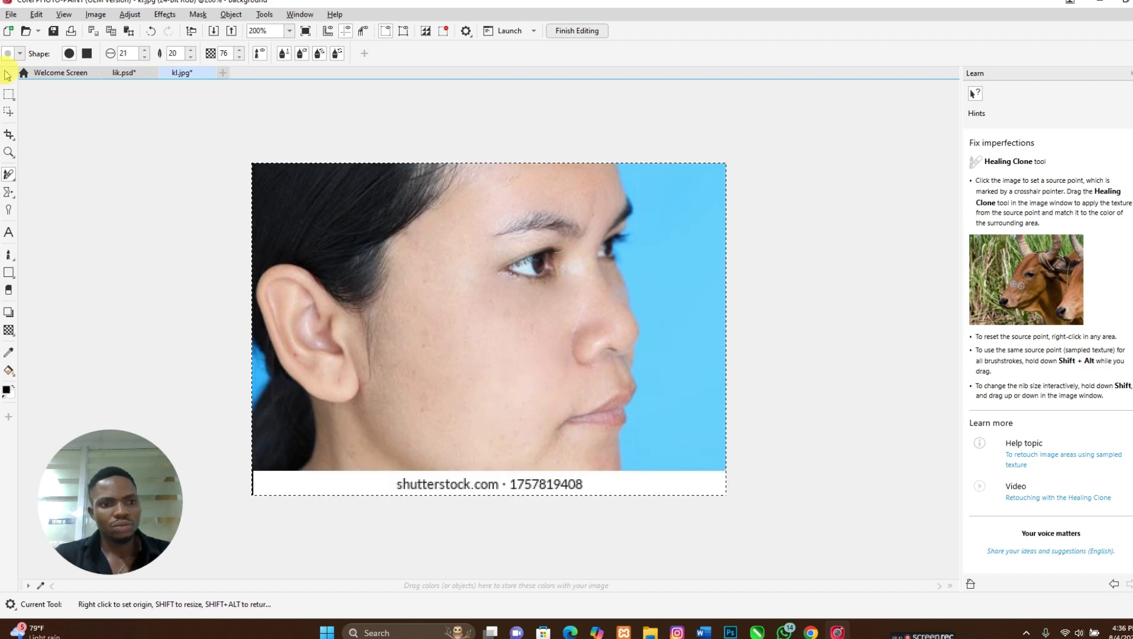
click(8, 76)
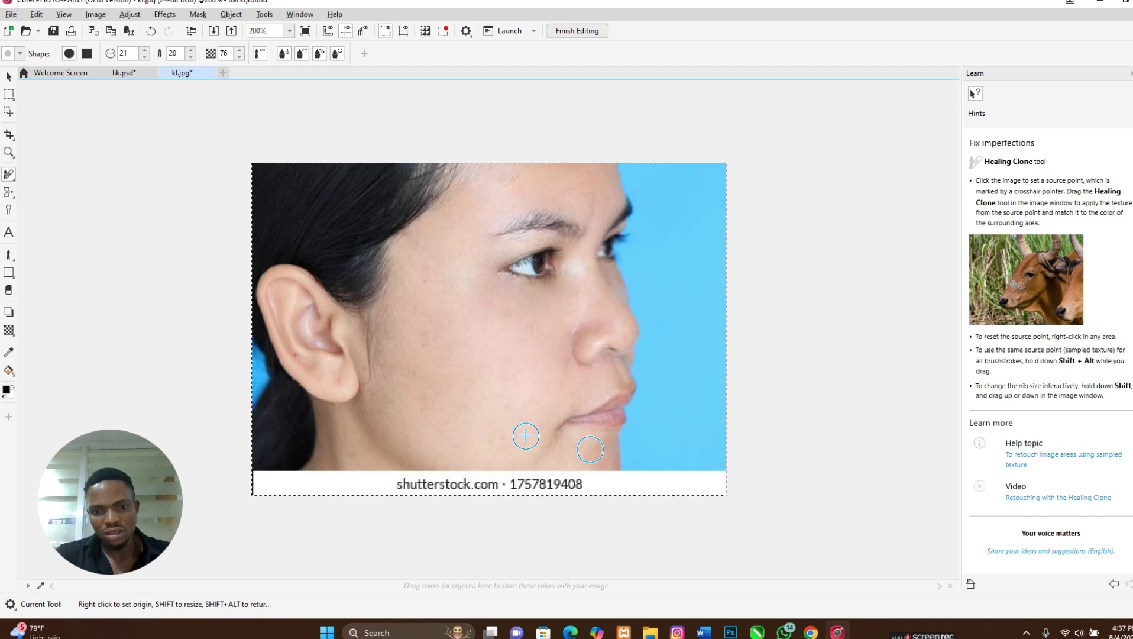
Retouch the chin and the skin below the mouth corner with Healing Clone, using the lower cheek as the source.
drag(591, 449, 598, 451)
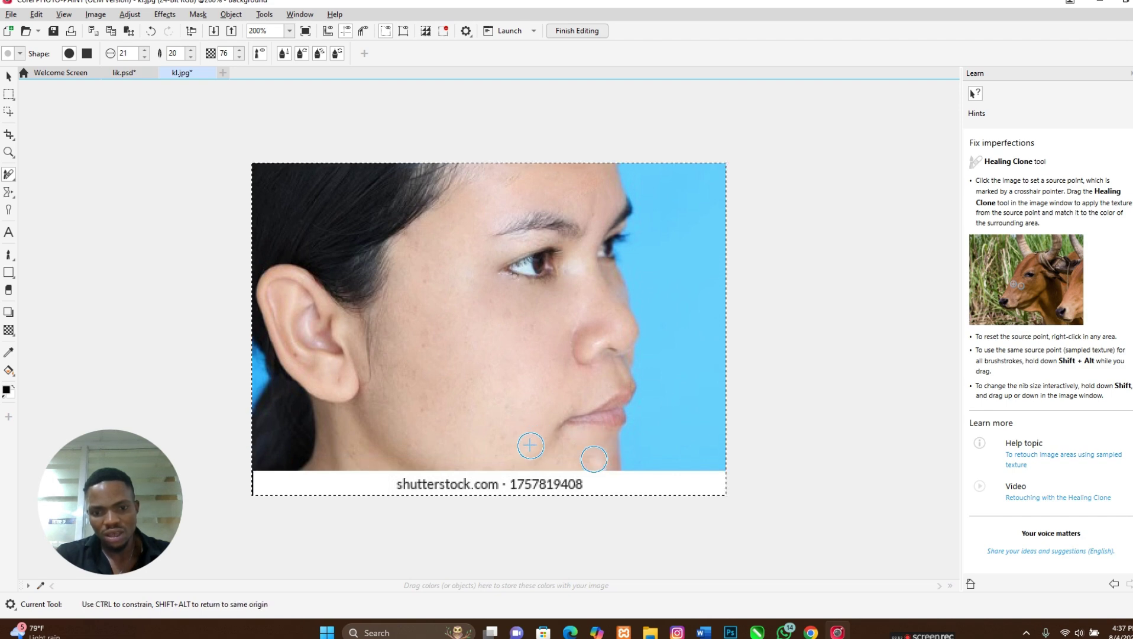
drag(569, 450, 577, 450)
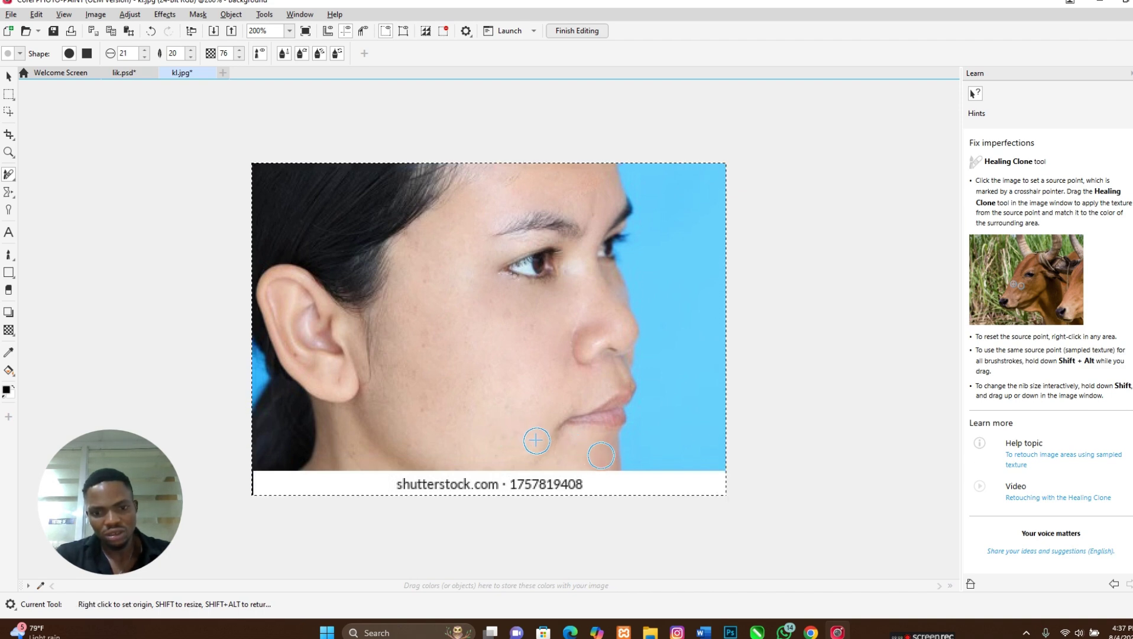
drag(600, 455, 552, 423)
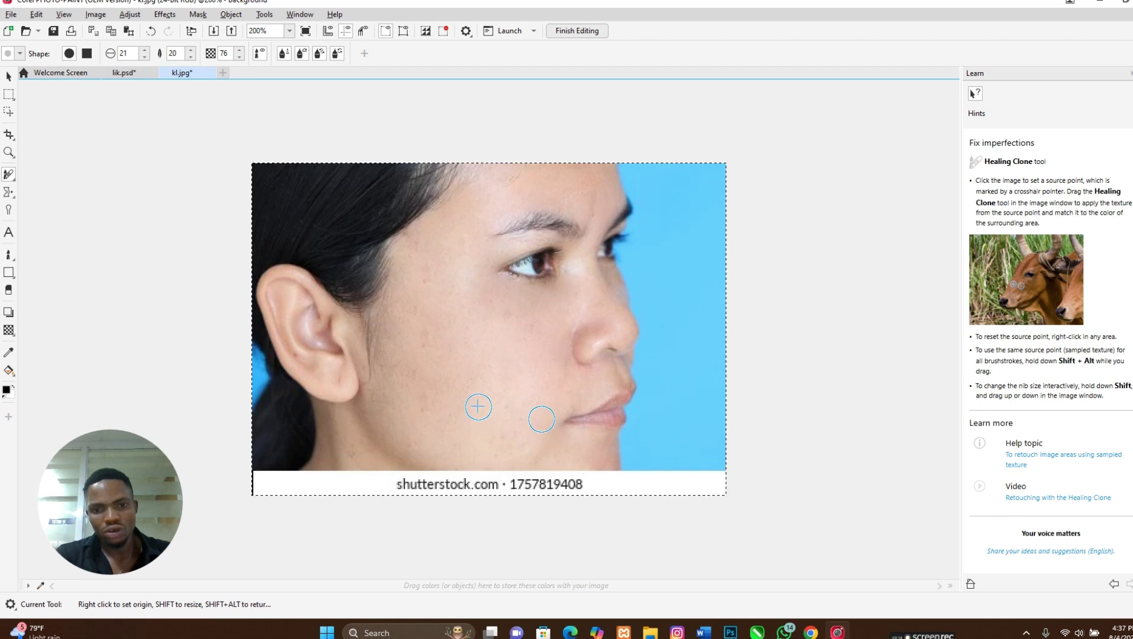
Blend the remaining uneven patches between the nose, mouth and jaw with Healing Clone touches on the cheek.
click(532, 402)
click(532, 332)
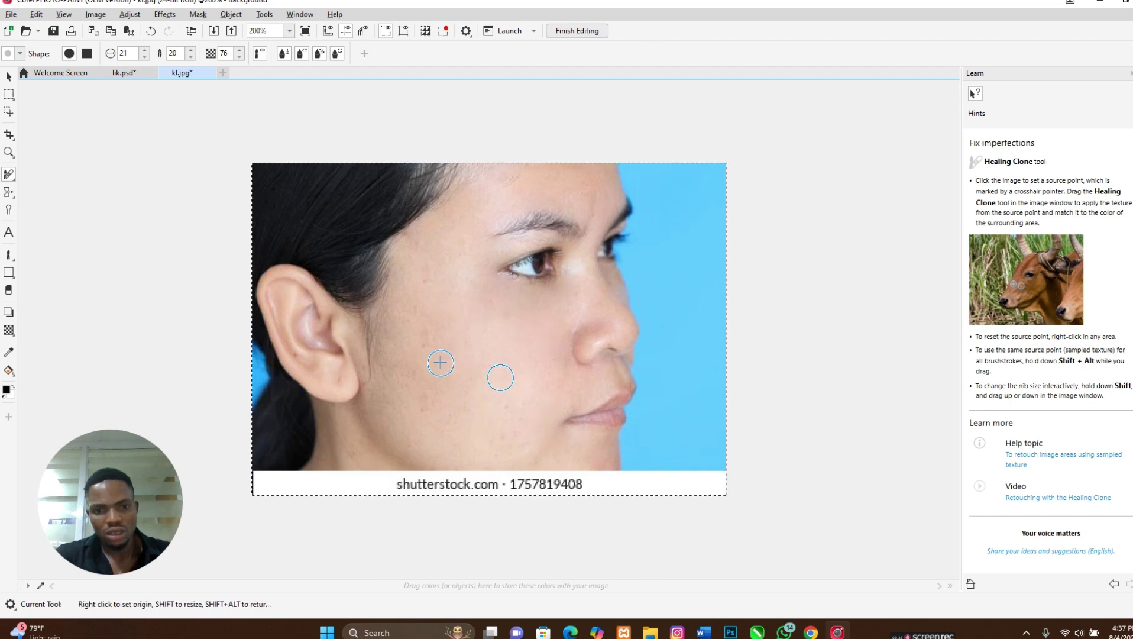
mouse_move(503, 393)
mouse_down()
mouse_move(550, 379)
mouse_move(545, 367)
mouse_move(513, 358)
mouse_move(520, 386)
mouse_move(481, 424)
mouse_up()
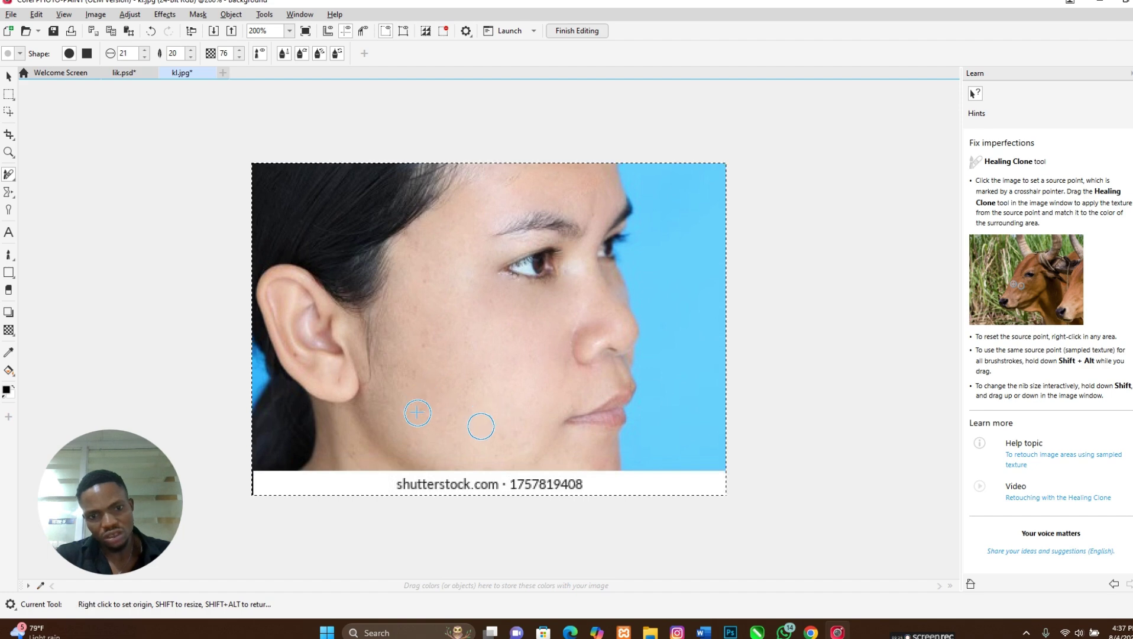
drag(509, 367, 524, 384)
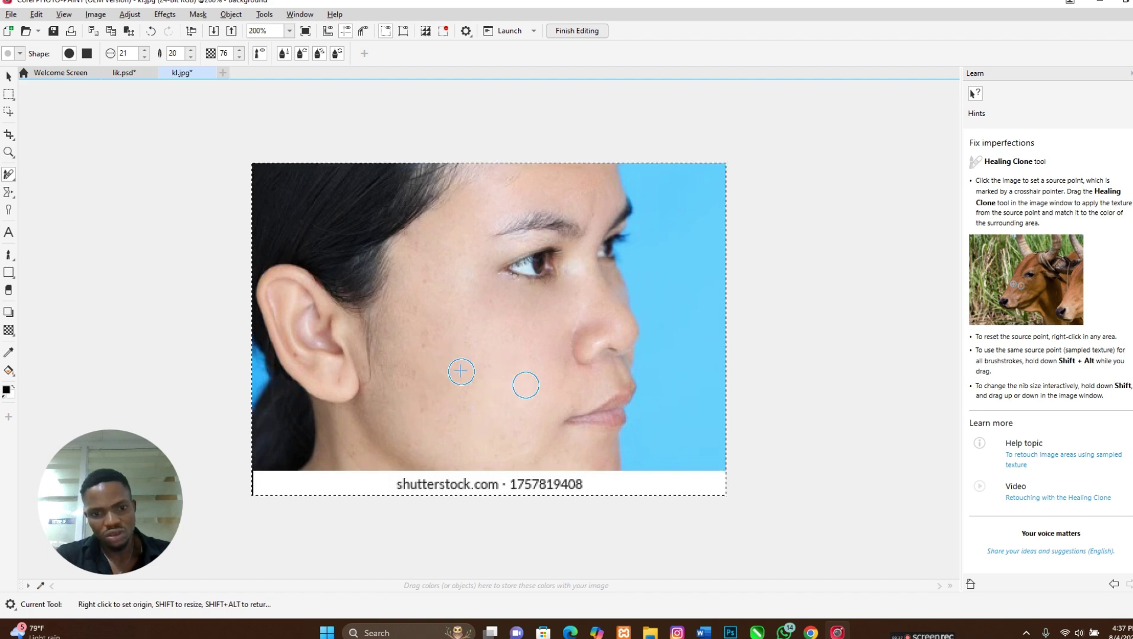
click(10, 76)
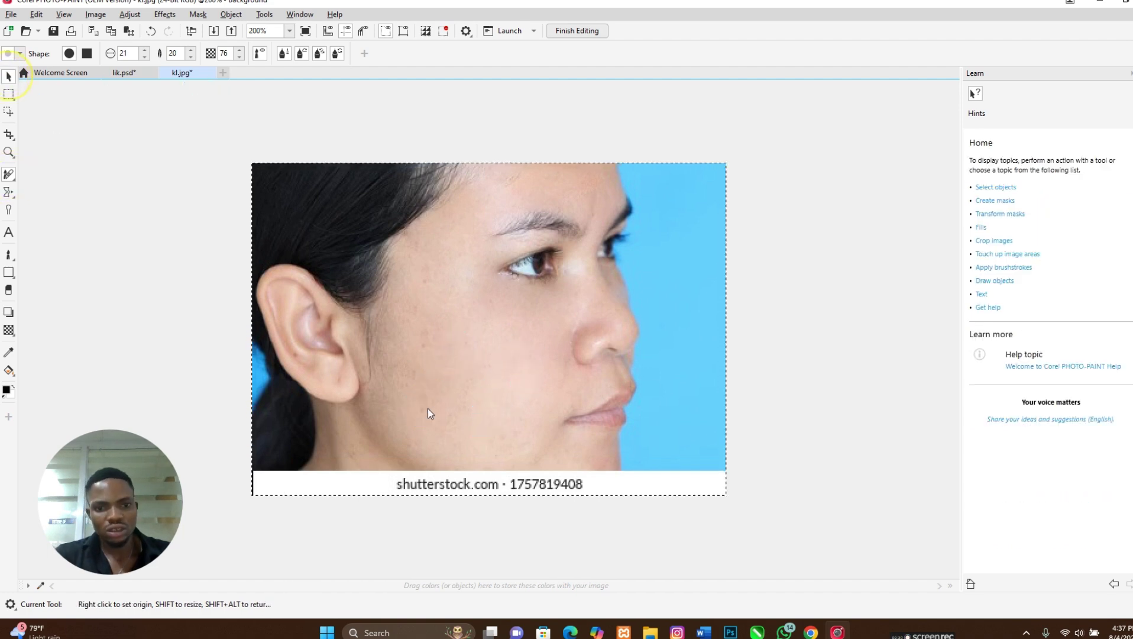
Heal the remaining spots on the cheek and jaw below the ear with Healing Clone, sampling clear cheek skin beside the nose.
click(8, 174)
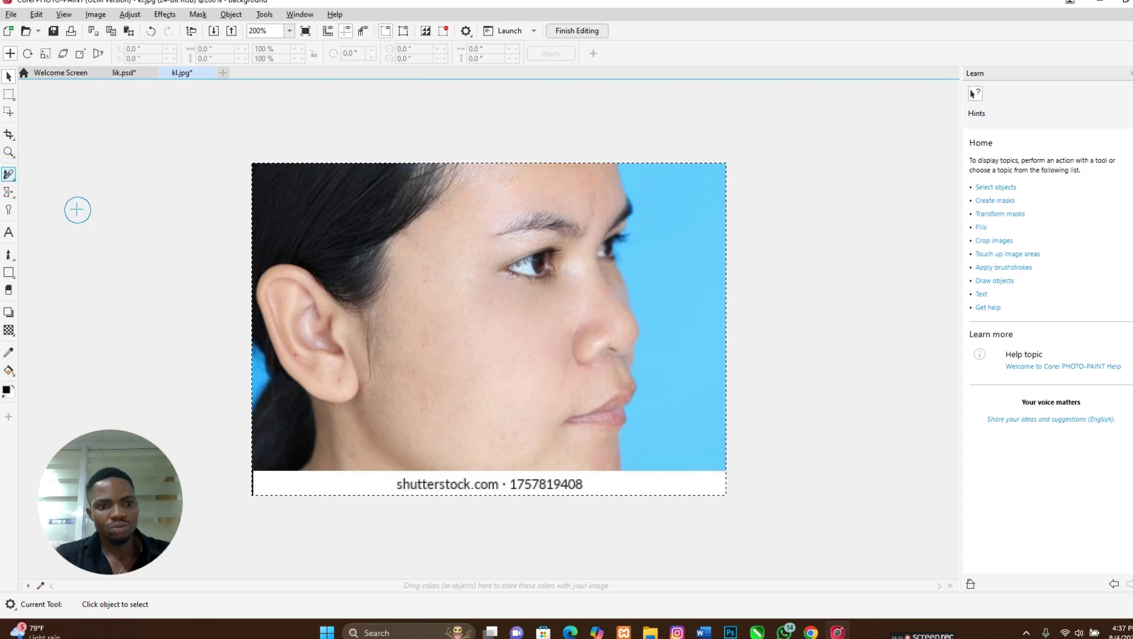
right_click(530, 360)
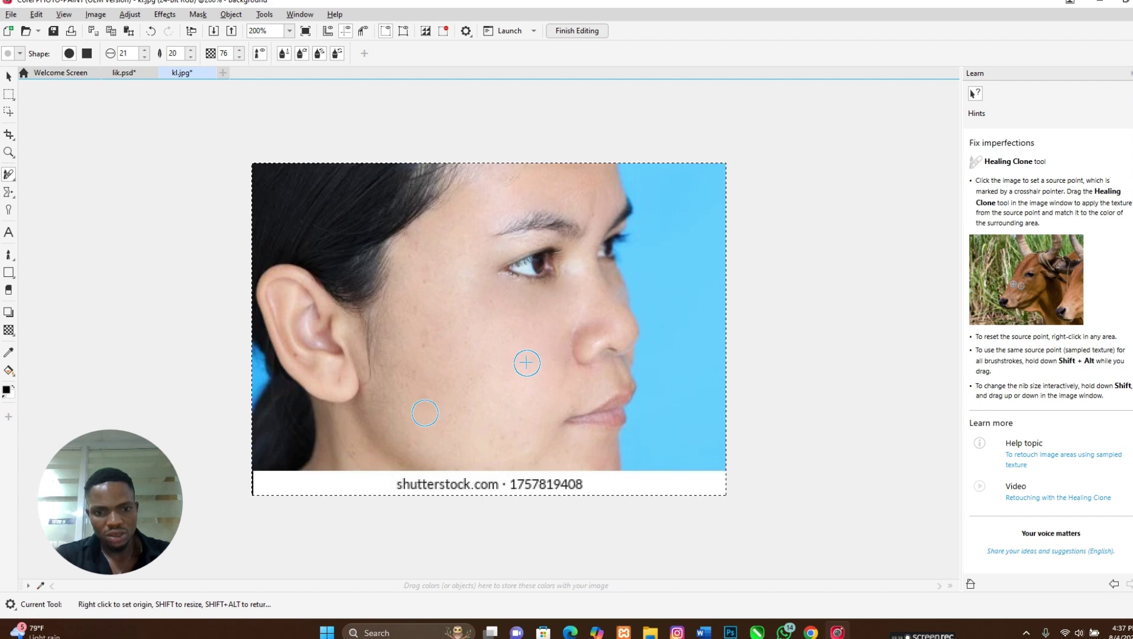
mouse_move(427, 409)
mouse_down()
mouse_move(450, 435)
mouse_move(452, 389)
mouse_move(404, 430)
mouse_move(405, 421)
mouse_up()
drag(409, 362, 423, 354)
mouse_move(426, 372)
mouse_down()
mouse_move(440, 395)
mouse_move(417, 437)
mouse_move(426, 402)
mouse_move(404, 388)
mouse_move(407, 439)
mouse_up()
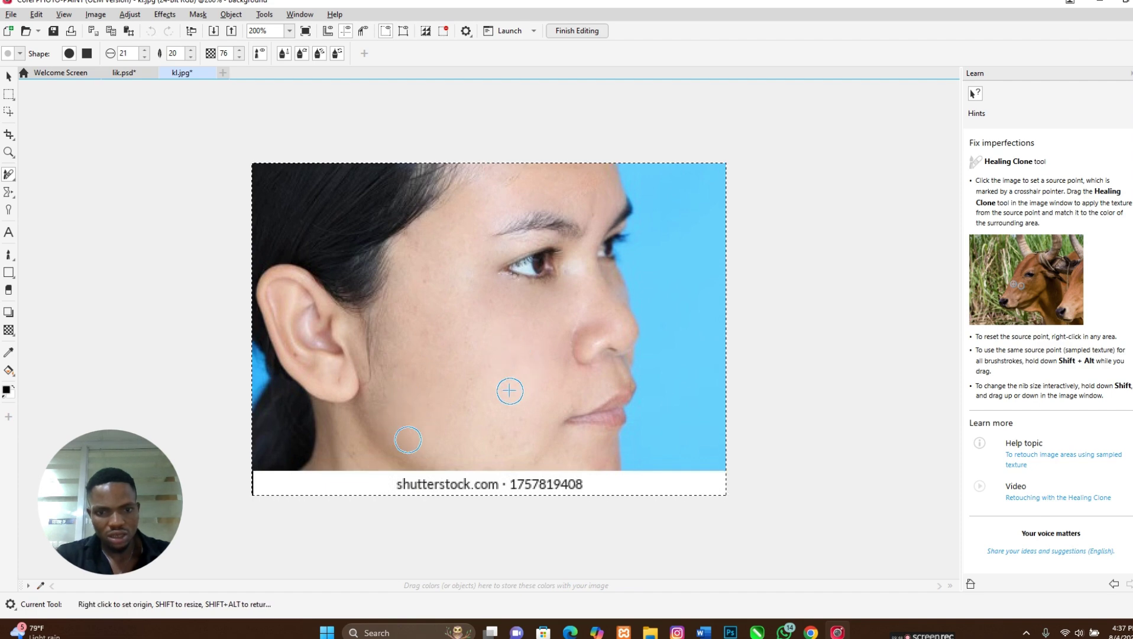
click(8, 75)
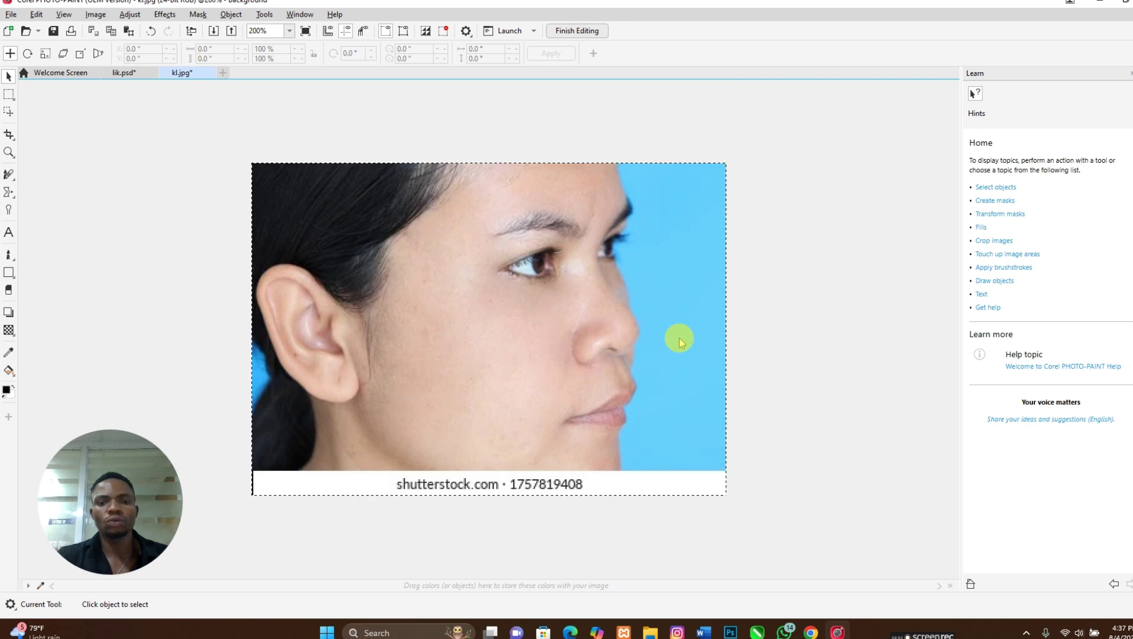
Finish editing the bitmap, save the changes, and switch back to the Corel draw tutorial circle document in CorelDRAW.
click(577, 32)
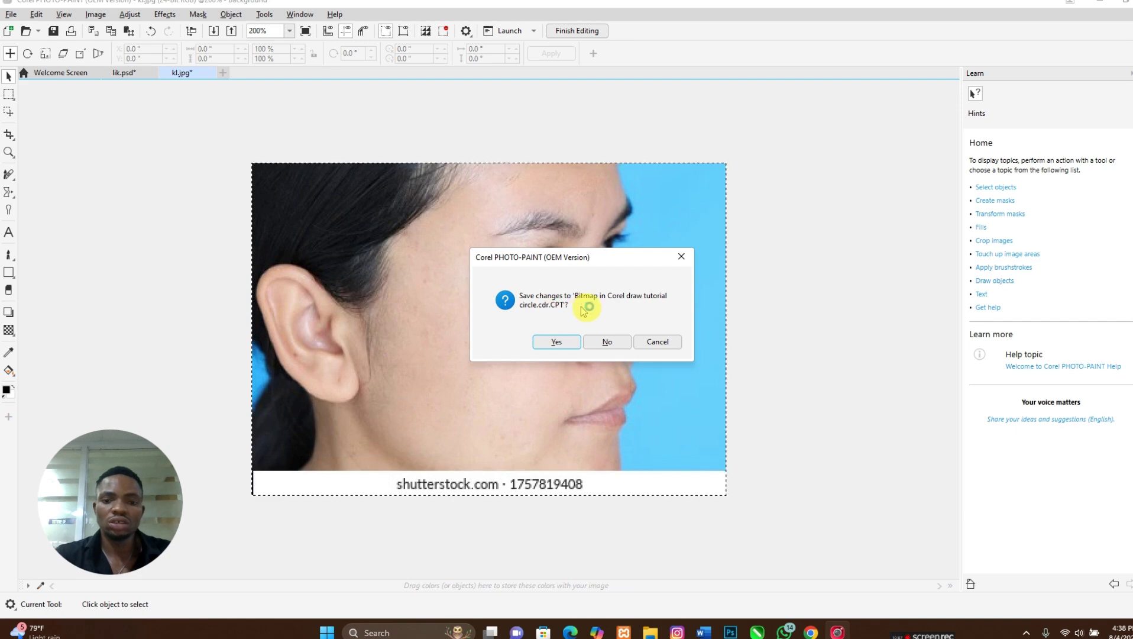
click(560, 343)
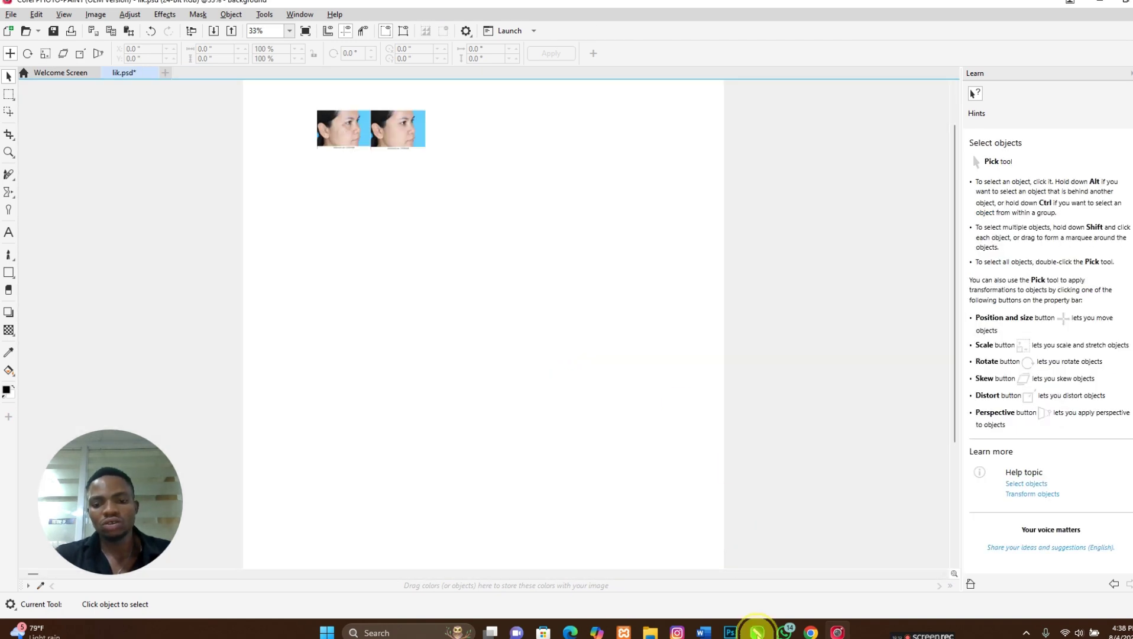
mouse_move(758, 630)
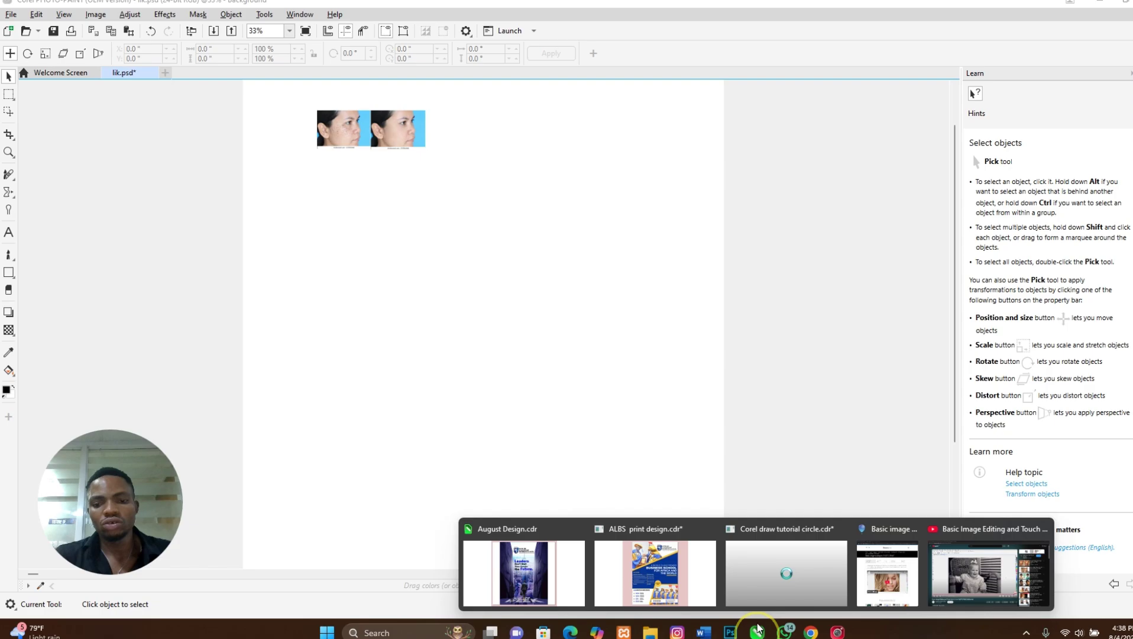
click(783, 585)
Move the original spotted photo close beside the retouched one and align the two horizontally as a before-and-after pair.
click(591, 308)
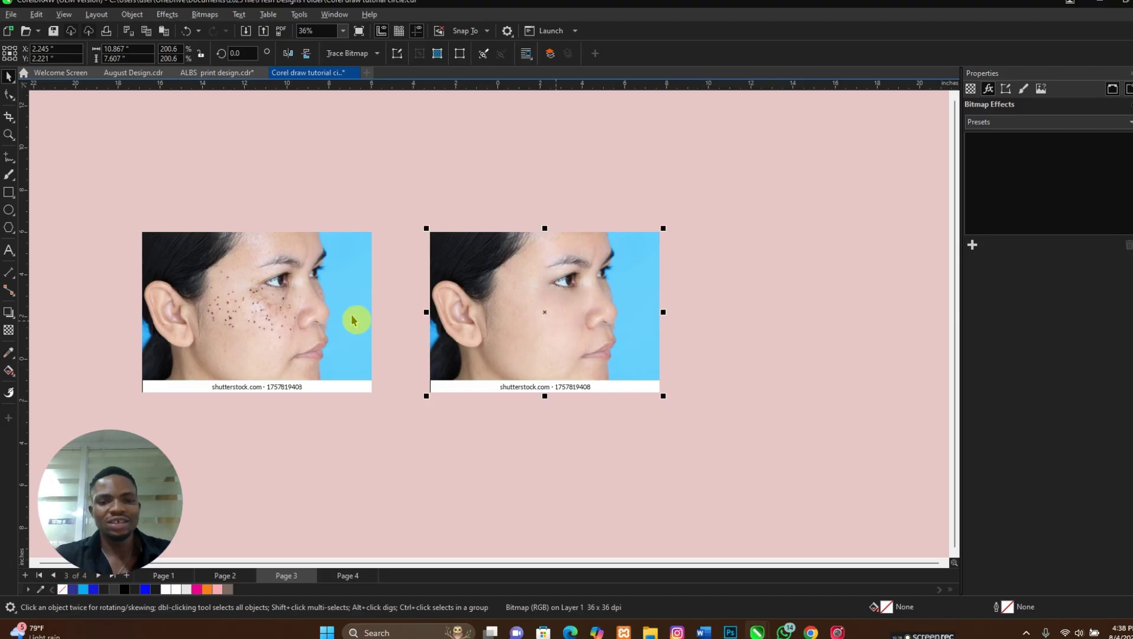
drag(274, 311, 330, 325)
click(546, 331)
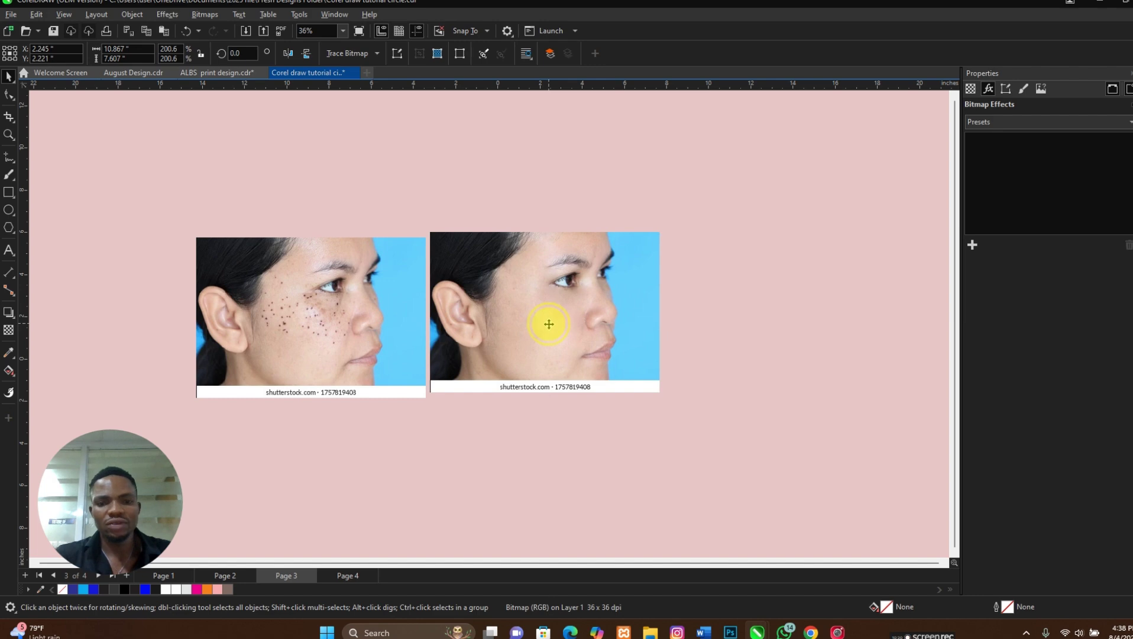
drag(549, 322, 550, 328)
click(512, 454)
scroll(704, 414, down, 1)
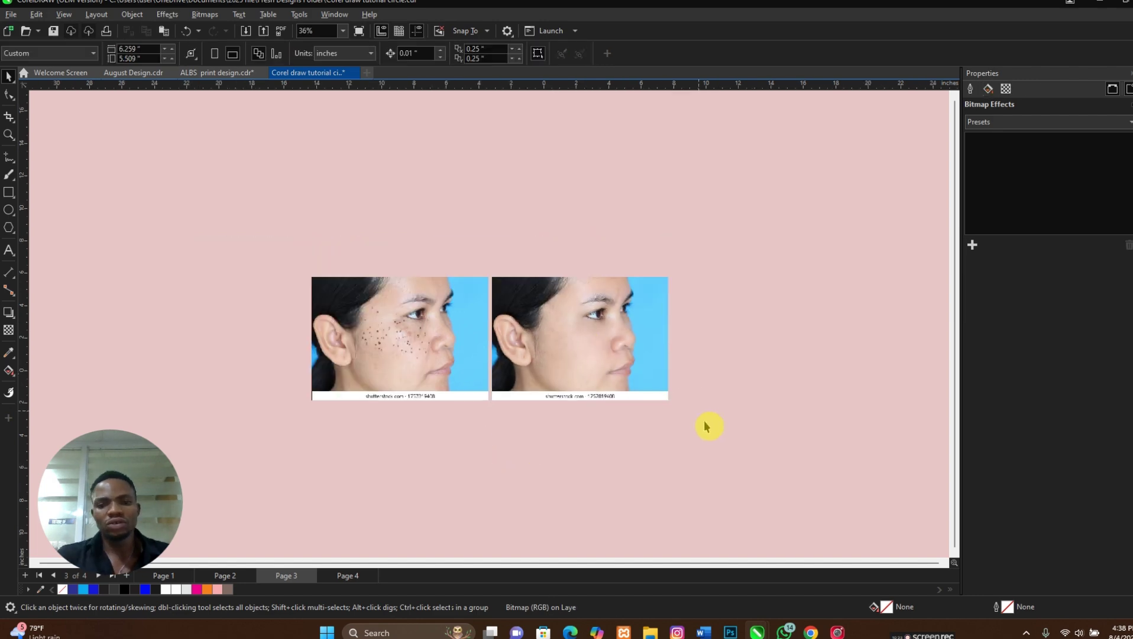
Examine the original and retouched photos side by side up close and in full-screen preview.
drag(775, 456, 208, 192)
scroll(456, 355, up, 1)
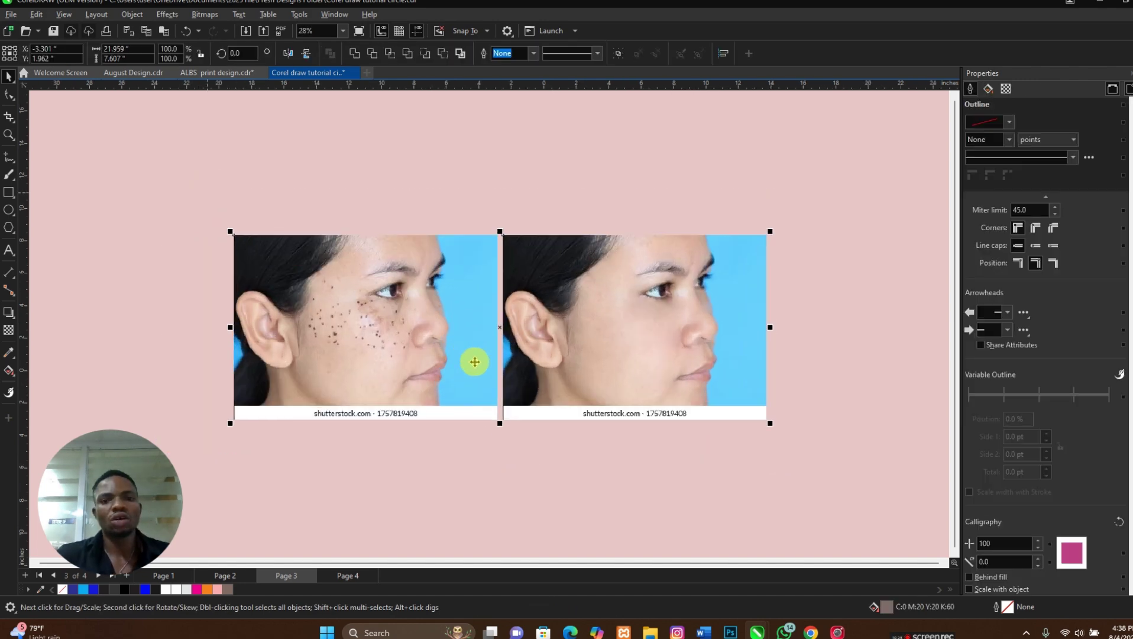
scroll(576, 386, up, 1)
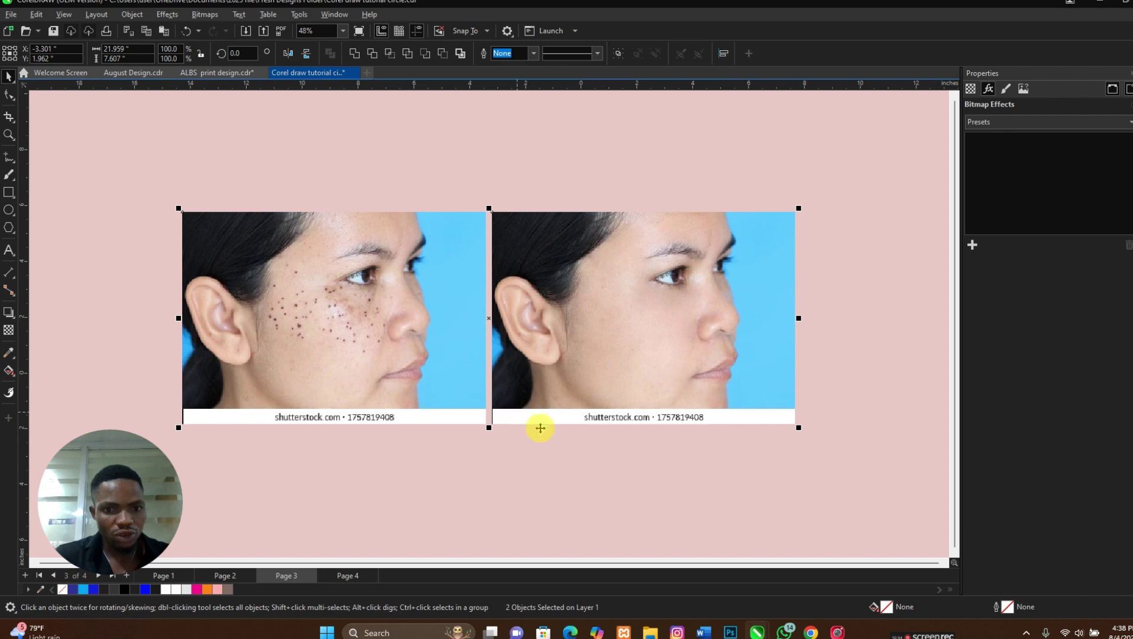
click(602, 473)
scroll(680, 368, up, 1)
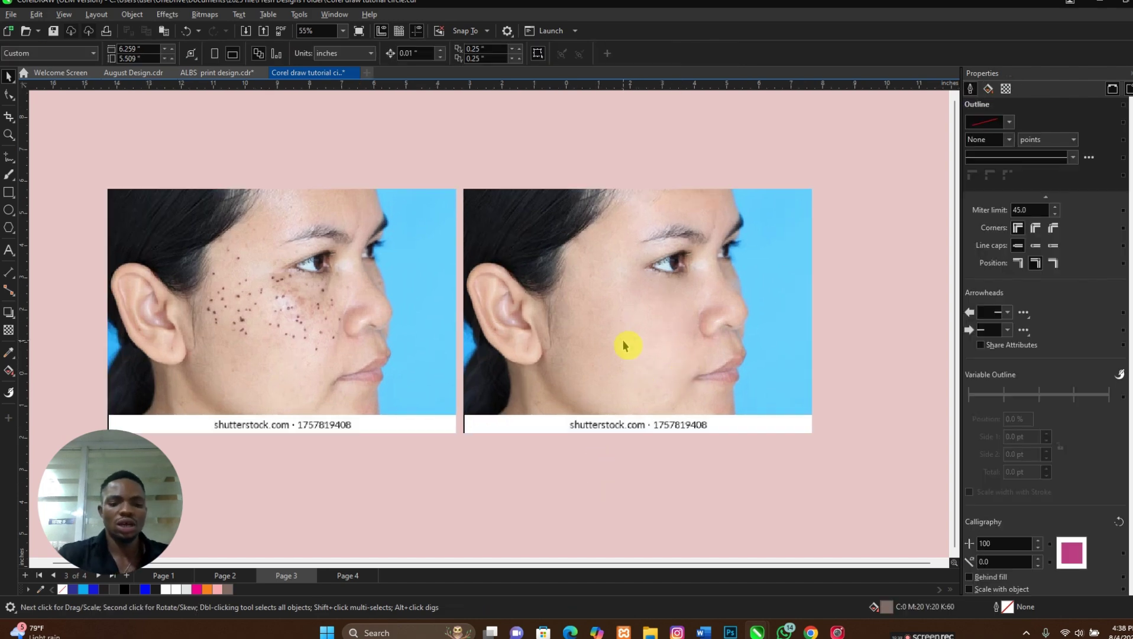
scroll(624, 345, up, 1)
key(F9)
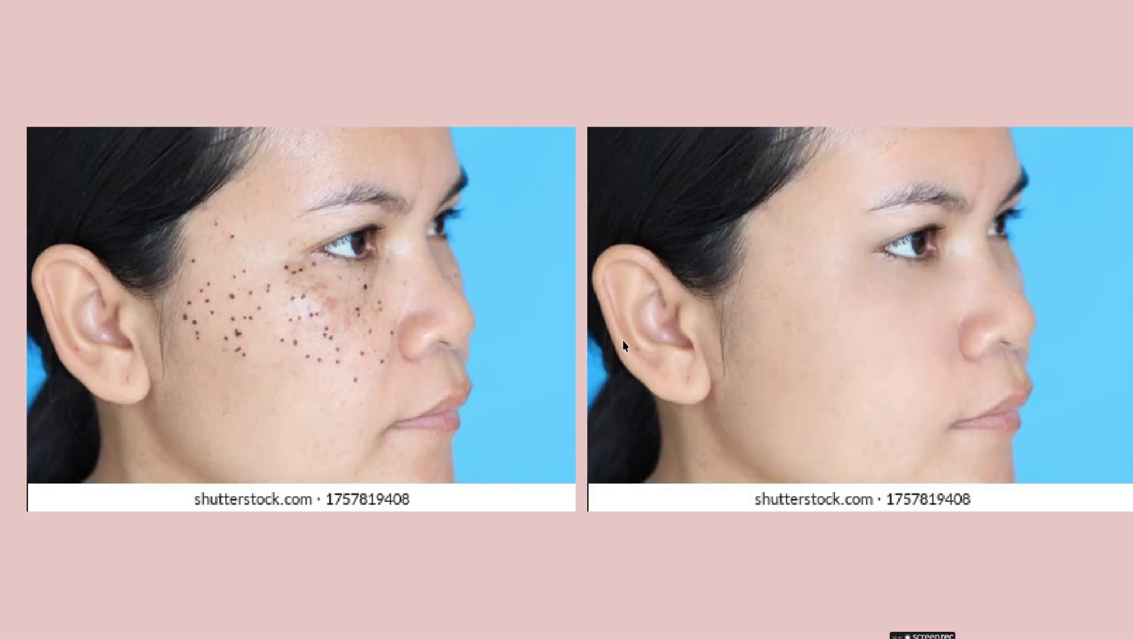
click(615, 358)
click(642, 320)
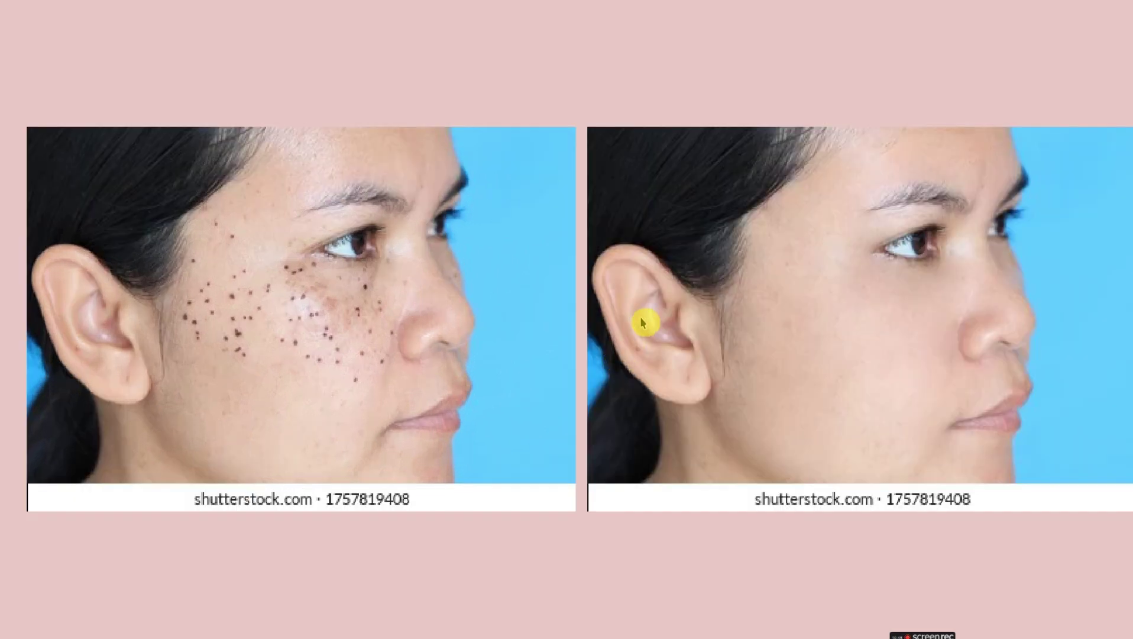